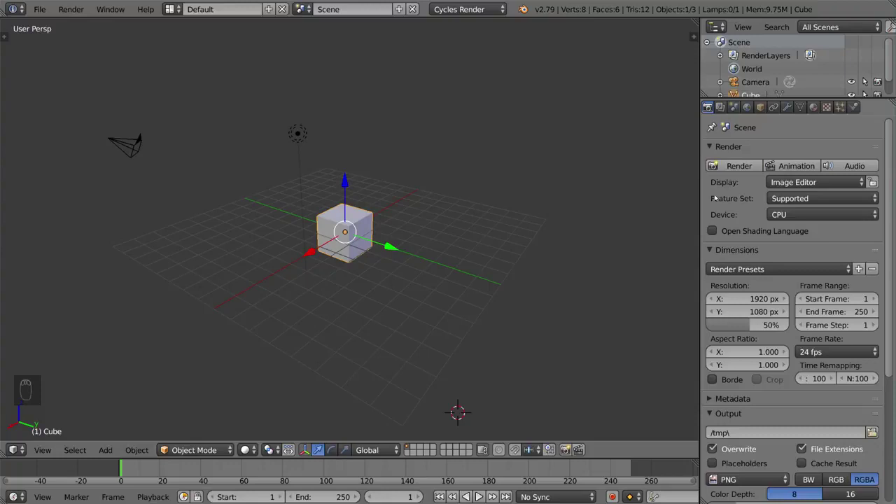
- Add a Solidify modifier to the cube and set its thickness to about -1.734
{"action": "left_click", "coordinate": [787, 107]}
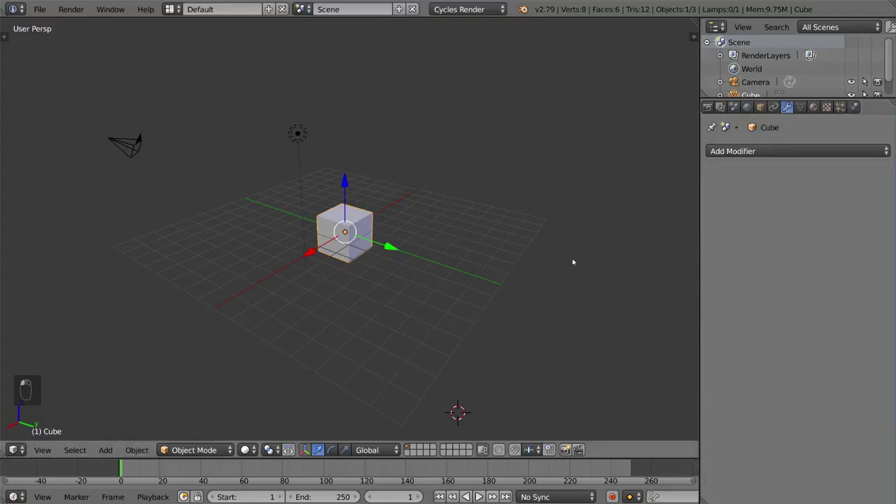
{"action": "left_click", "coordinate": [728, 151]}
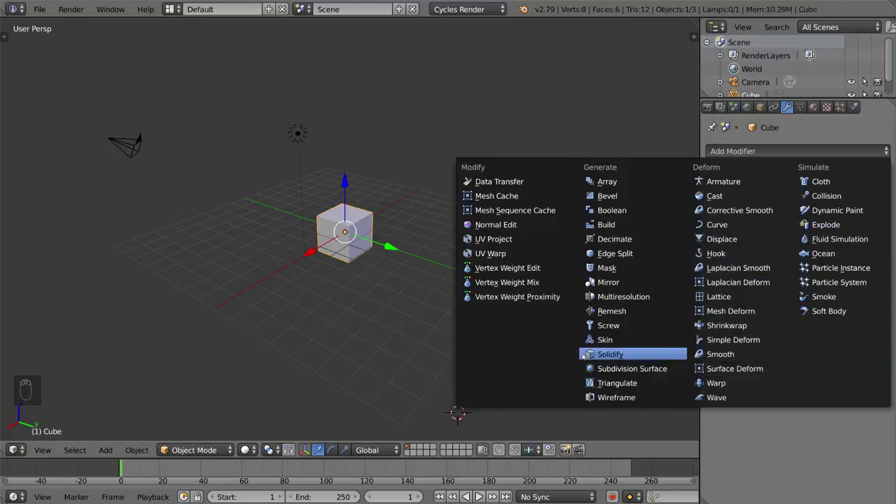
{"action": "left_click", "coordinate": [625, 358]}
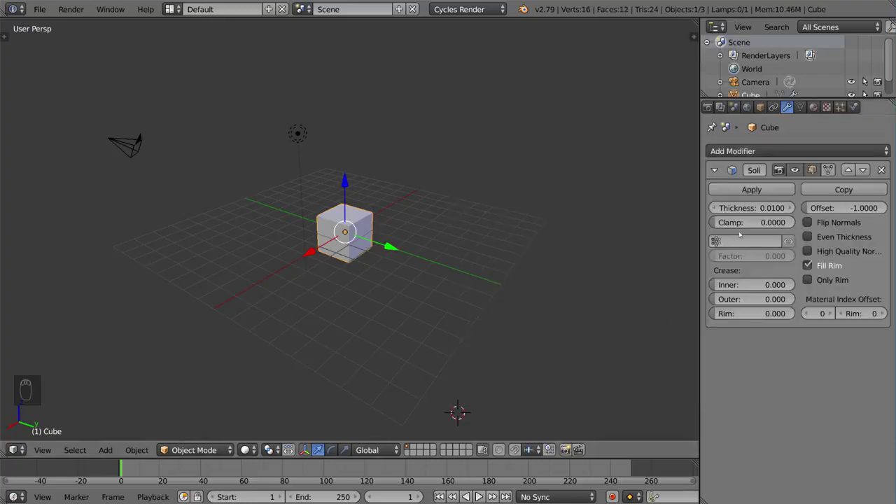
{"action": "left_click_drag", "start_coordinate": [751, 208], "coordinate": [618, 208]}
{"action": "mouse_move", "coordinate": [728, 219]}
{"action": "left_mouse_down"}
{"action": "mouse_move", "coordinate": [761, 218]}
{"action": "mouse_move", "coordinate": [721, 218]}
{"action": "mouse_move", "coordinate": [744, 218]}
{"action": "mouse_move", "coordinate": [732, 218]}
{"action": "left_mouse_up"}
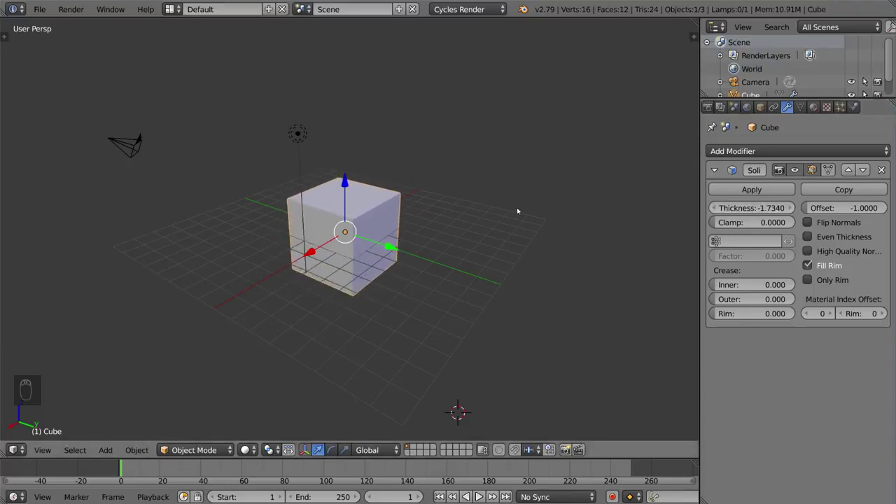
- Add one centred vertical loop cut through the cube's mesh in edit mode
{"action": "middle_click_drag", "start_coordinate": [449, 245], "coordinate": [398, 240]}
{"action": "key", "text": "Tab"}
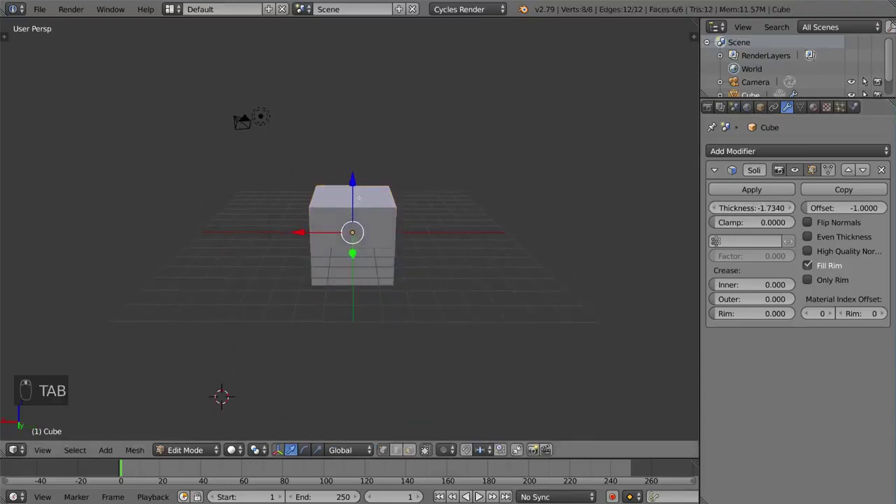
{"action": "key", "text": "ctrl+r"}
{"action": "left_click", "coordinate": [354, 185]}
{"action": "right_click", "coordinate": [354, 186]}
- Delete the vertices on one side of the centre loop to leave an open half cube, and return to object mode in solid view
{"action": "key", "text": "z"}
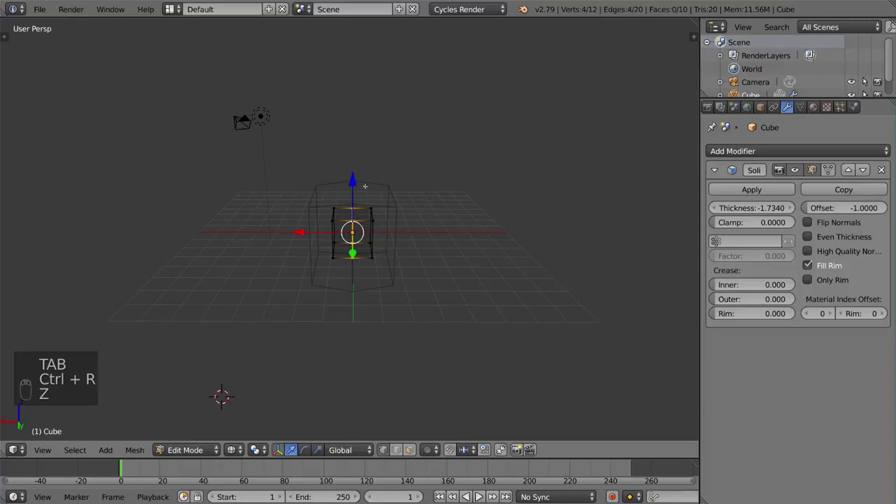
{"action": "key", "text": "a"}
{"action": "key", "text": "b"}
{"action": "left_click_drag", "start_coordinate": [361, 196], "coordinate": [442, 290]}
{"action": "key", "text": "x"}
{"action": "left_click", "coordinate": [450, 248]}
{"action": "mouse_move", "coordinate": [450, 248]}
{"action": "middle_mouse_down"}
{"action": "mouse_move", "coordinate": [396, 241]}
{"action": "mouse_move", "coordinate": [434, 262]}
{"action": "mouse_move", "coordinate": [424, 174]}
{"action": "mouse_move", "coordinate": [434, 199]}
{"action": "mouse_move", "coordinate": [504, 214]}
{"action": "mouse_move", "coordinate": [512, 226]}
{"action": "mouse_move", "coordinate": [594, 229]}
{"action": "mouse_move", "coordinate": [497, 225]}
{"action": "middle_mouse_up"}
{"action": "key", "text": "Tab"}
{"action": "scroll", "coordinate": [398, 238], "scroll_direction": "up", "scroll_amount": 2}
{"action": "key", "text": "z"}
{"action": "key", "text": "alt+z"}
{"action": "scroll", "coordinate": [433, 258], "scroll_direction": "up", "scroll_amount": 3}
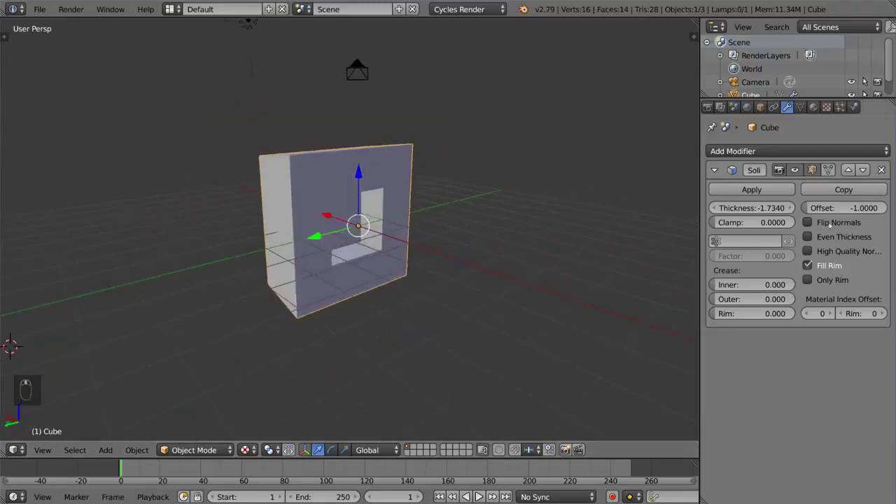
- Set the Solidify thickness to about -0.577
{"action": "left_click_drag", "start_coordinate": [772, 207], "coordinate": [824, 208]}
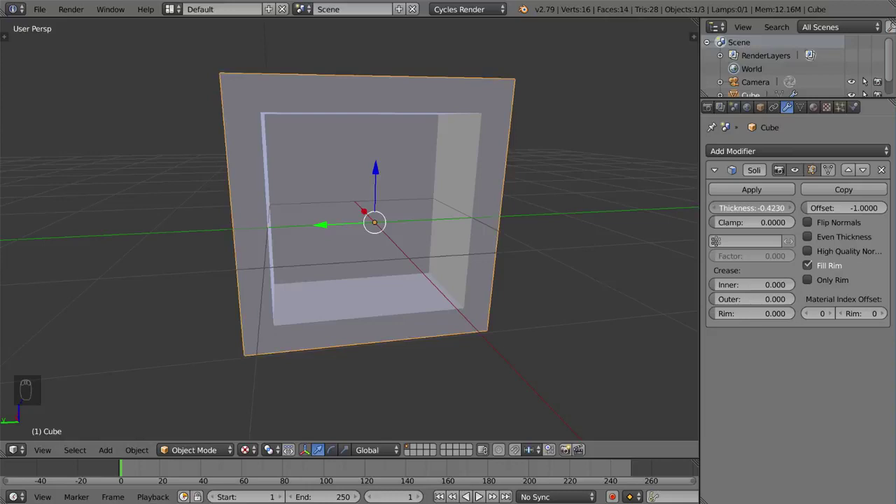
{"action": "left_click_drag", "start_coordinate": [759, 207], "coordinate": [740, 207]}
{"action": "middle_click_drag", "start_coordinate": [343, 214], "coordinate": [548, 206]}
{"action": "middle_click_drag", "start_coordinate": [415, 211], "coordinate": [538, 180]}
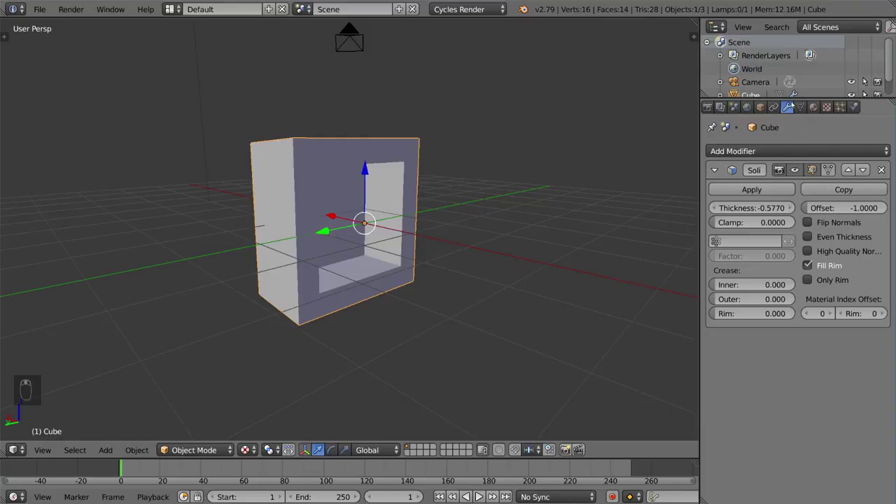
- Create a vertex group on the cube and assign the four vertices of one side wall with weight 1.000
{"action": "left_click", "coordinate": [800, 107]}
{"action": "left_click", "coordinate": [884, 257]}
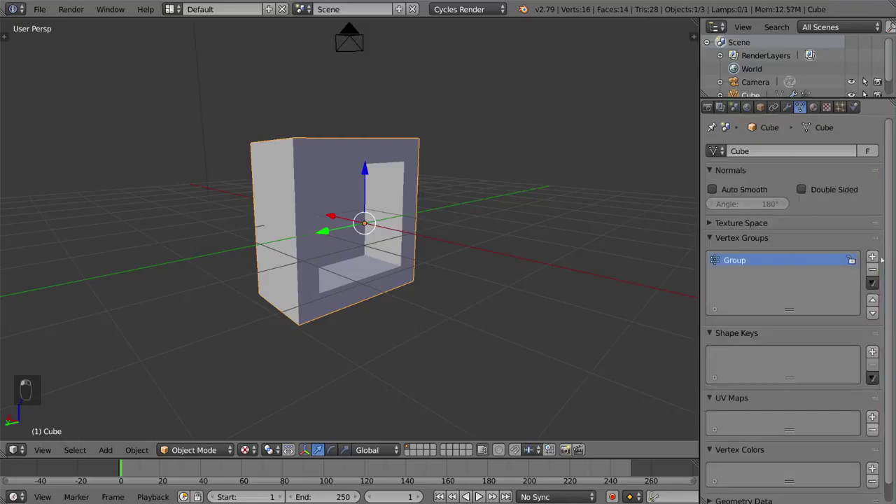
{"action": "key", "text": "Tab"}
{"action": "key", "text": "z"}
{"action": "middle_click_drag", "start_coordinate": [350, 206], "coordinate": [361, 163]}
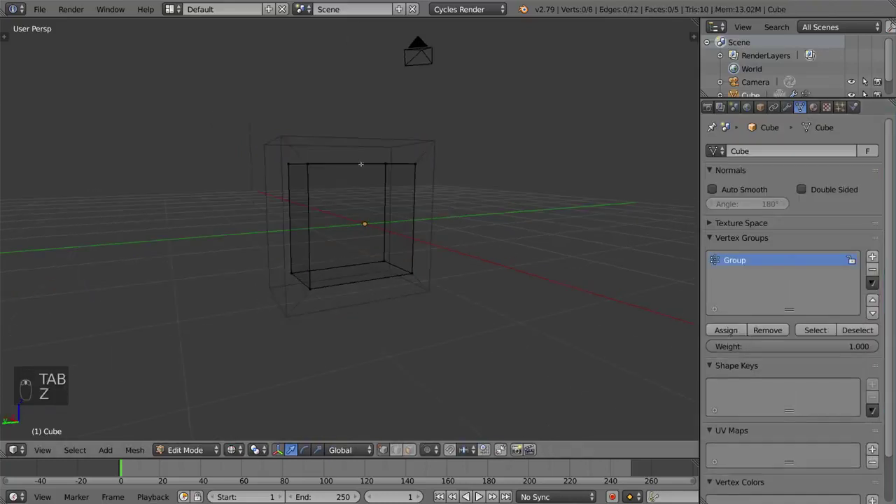
{"action": "key", "text": "a"}
{"action": "key", "text": "b"}
{"action": "left_click_drag", "start_coordinate": [370, 133], "coordinate": [427, 283]}
{"action": "key", "text": "a"}
{"action": "key", "text": "b"}
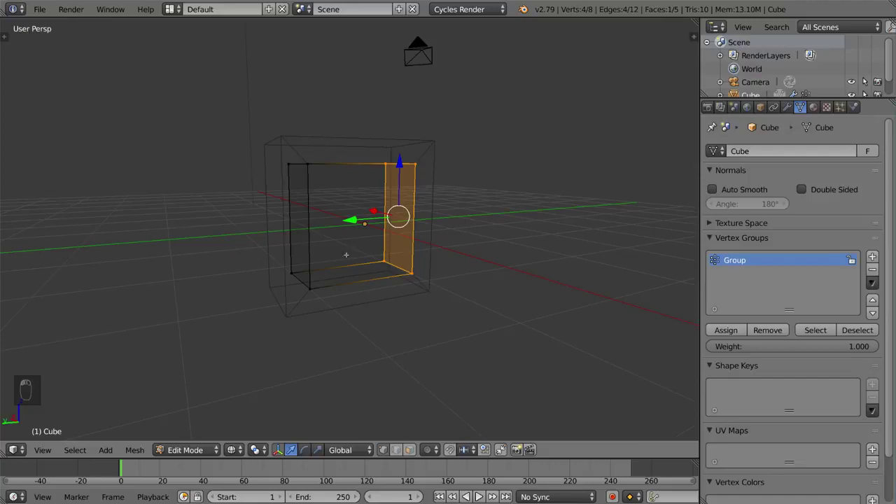
{"action": "key", "text": "Tab"}
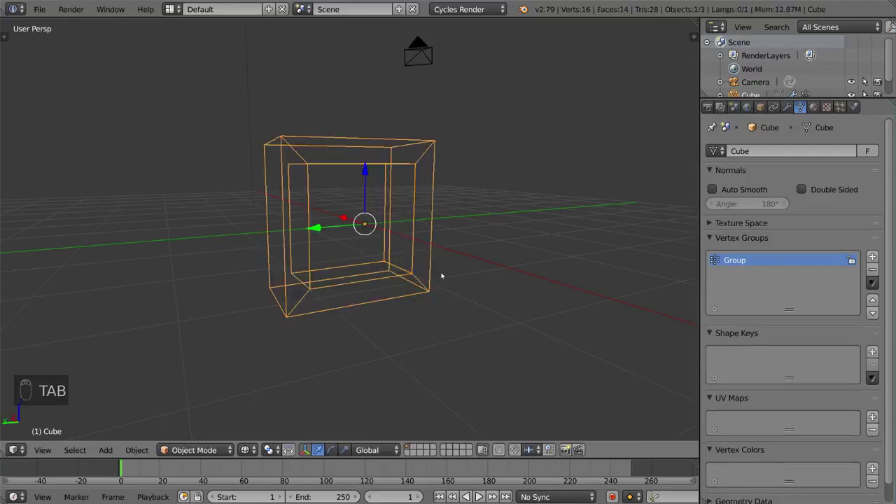
- Rename the cube's vertex group to Solidness
{"action": "left_click", "coordinate": [787, 107]}
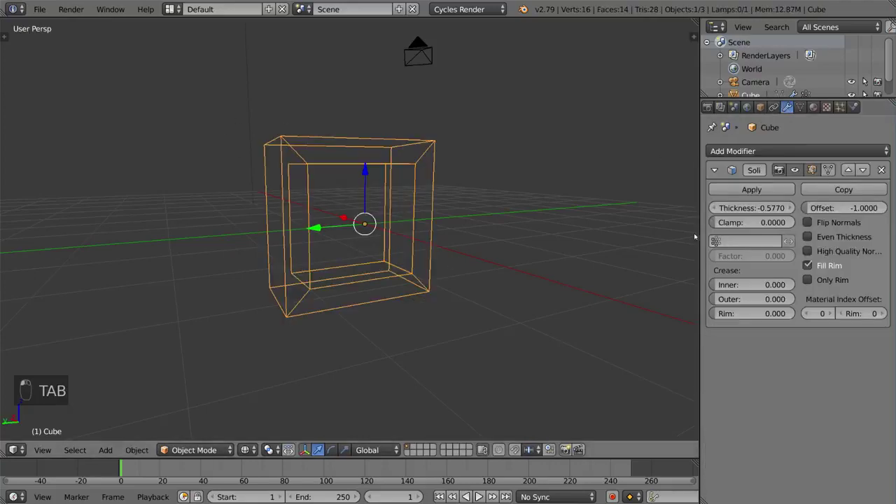
{"action": "left_click", "coordinate": [800, 107]}
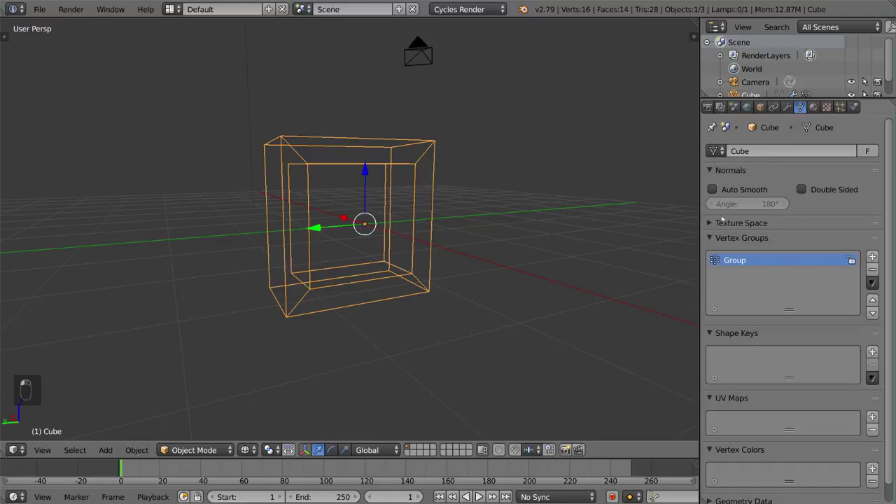
{"action": "double_click", "coordinate": [744, 260]}
{"action": "type", "text": "Solidness"}
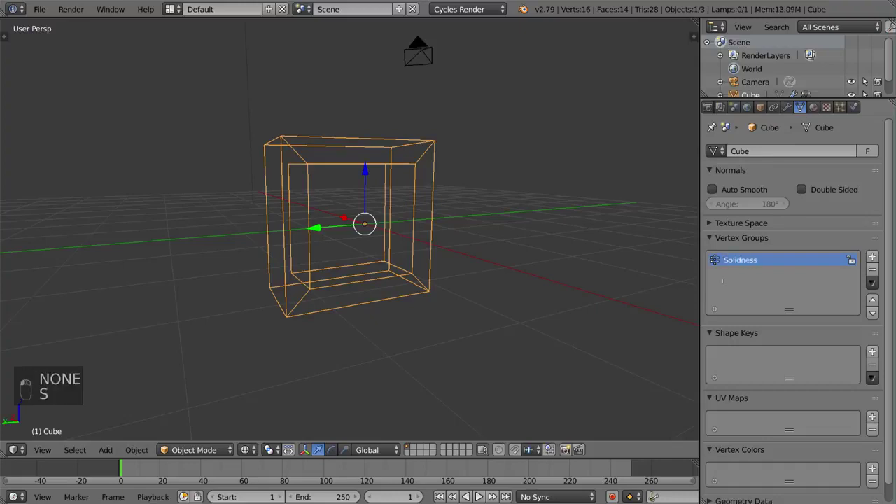
- Limit the Solidify modifier to the Solidness vertex group and inspect the cube in solid view
{"action": "left_click", "coordinate": [787, 107]}
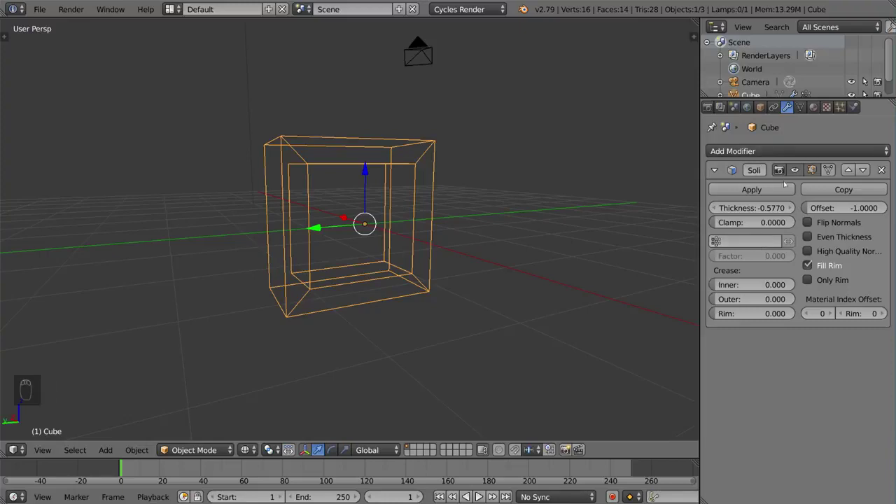
{"action": "left_click", "coordinate": [748, 241]}
{"action": "left_click", "coordinate": [745, 259]}
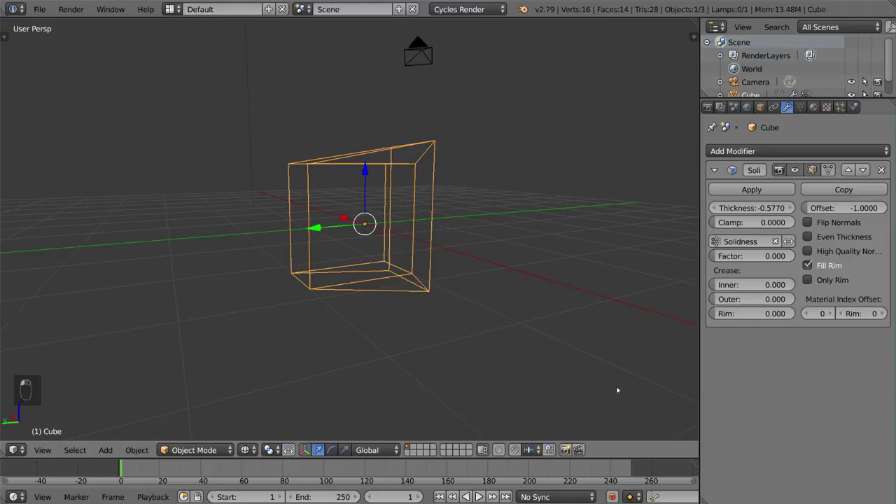
{"action": "key", "text": "z"}
{"action": "mouse_move", "coordinate": [514, 184]}
{"action": "middle_mouse_down"}
{"action": "mouse_move", "coordinate": [523, 203]}
{"action": "mouse_move", "coordinate": [618, 205]}
{"action": "mouse_move", "coordinate": [18, 198]}
{"action": "mouse_move", "coordinate": [569, 199]}
{"action": "mouse_move", "coordinate": [495, 196]}
{"action": "mouse_move", "coordinate": [462, 177]}
{"action": "middle_mouse_up"}
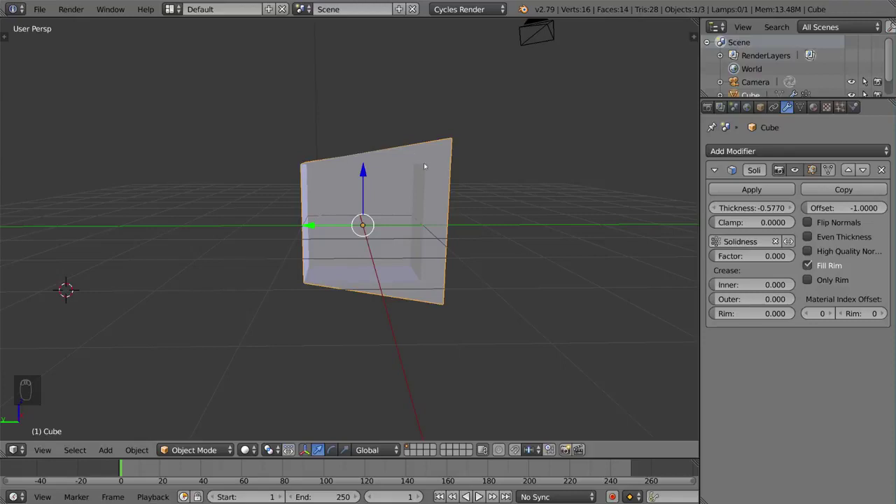
{"action": "middle_click_drag", "start_coordinate": [445, 157], "coordinate": [464, 153]}
{"action": "middle_click_drag", "start_coordinate": [490, 223], "coordinate": [480, 244]}
- Assign the two upper vertices of the thickened side wall to the Solidness group with weight 0.500
{"action": "left_click", "coordinate": [802, 108]}
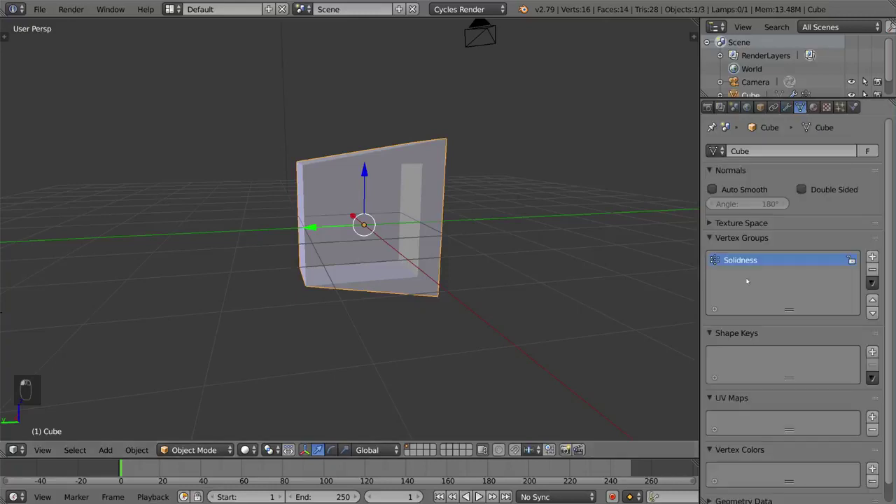
{"action": "key", "text": "Tab"}
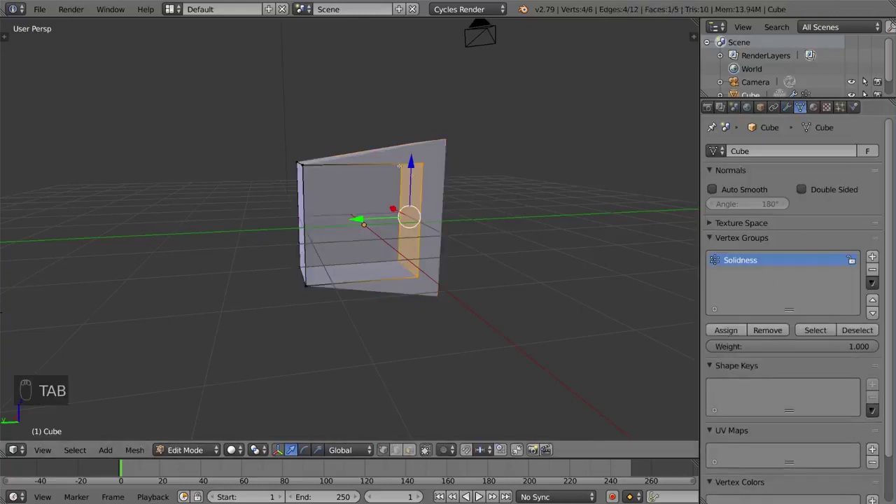
{"action": "key", "text": "a"}
{"action": "key", "text": "a"}
{"action": "key", "text": "c"}
{"action": "left_click", "coordinate": [411, 161]}
{"action": "left_click_drag", "start_coordinate": [794, 351], "coordinate": [794, 353]}
{"action": "left_click", "coordinate": [731, 330]}
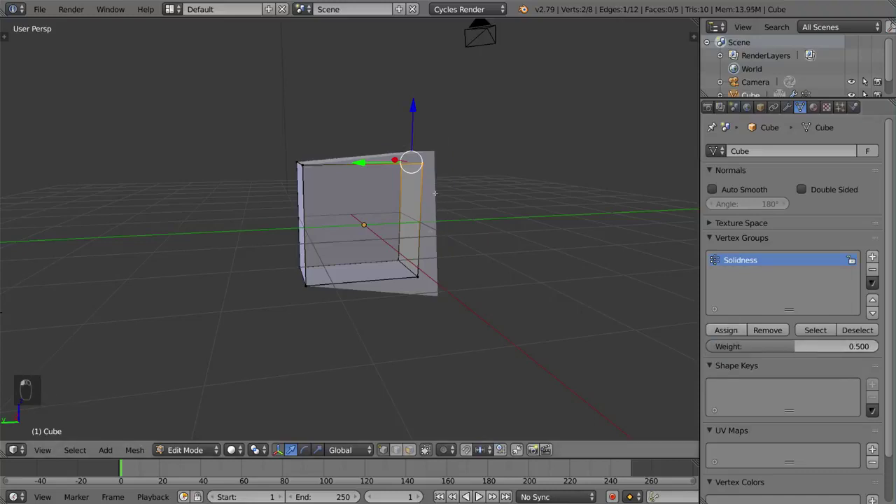
- Assign the two lower vertices of the opposite side wall to the Solidness group with weight 0.150, and leave edit mode
{"action": "middle_click_drag", "start_coordinate": [546, 269], "coordinate": [414, 226]}
{"action": "middle_click_drag", "start_coordinate": [401, 276], "coordinate": [430, 294]}
{"action": "key", "text": "a"}
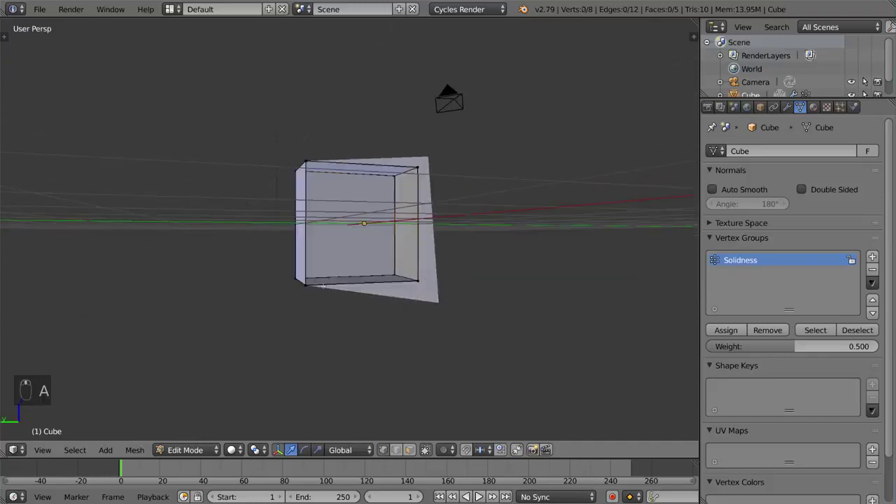
{"action": "key", "text": "c"}
{"action": "left_click", "coordinate": [299, 282]}
{"action": "right_click", "coordinate": [299, 282]}
{"action": "middle_click_drag", "start_coordinate": [329, 284], "coordinate": [336, 282]}
{"action": "left_click", "coordinate": [802, 345]}
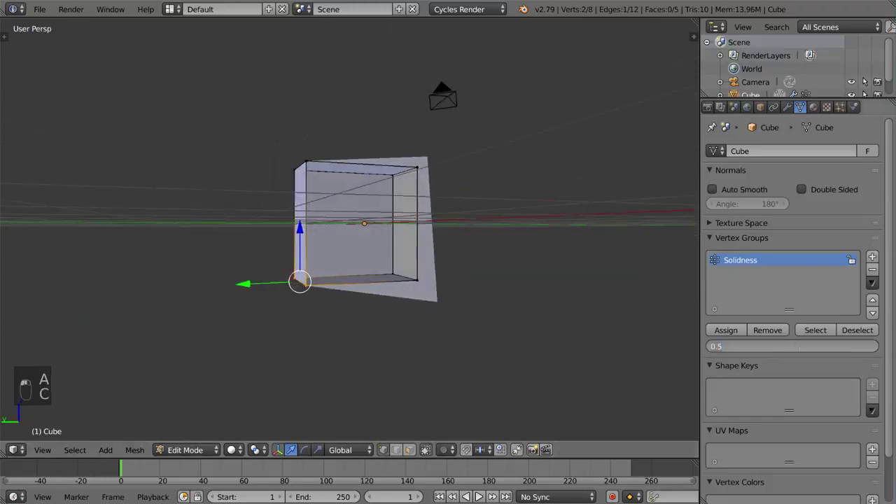
{"action": "type", "text": ".15"}
{"action": "key", "text": "Return"}
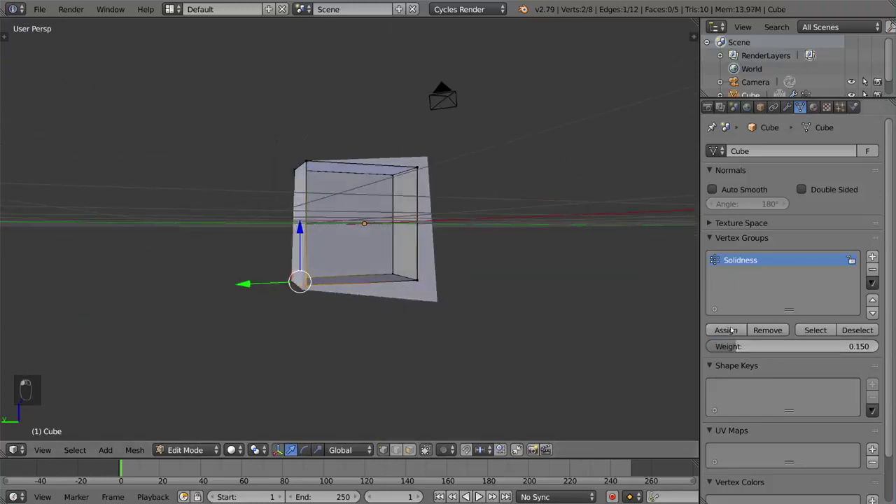
{"action": "middle_click_drag", "start_coordinate": [374, 278], "coordinate": [360, 266]}
{"action": "scroll", "coordinate": [359, 266], "scroll_direction": "up", "scroll_amount": 5}
{"action": "key", "text": "Tab"}
{"action": "scroll", "coordinate": [285, 352], "scroll_direction": "down", "scroll_amount": 3}
{"action": "middle_click_drag", "start_coordinate": [284, 353], "coordinate": [440, 224]}
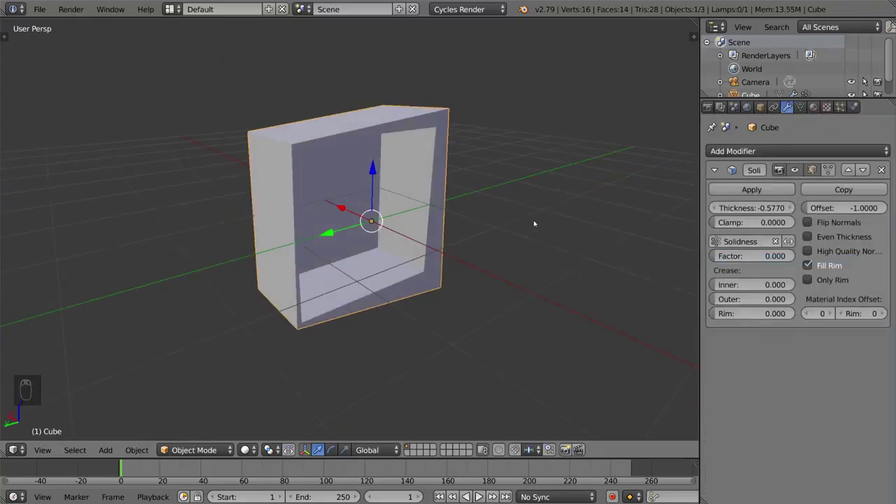
- Play the cloth simulation of the plane falling onto the sphere, and return to the first frame
{"action": "left_click", "coordinate": [853, 107]}
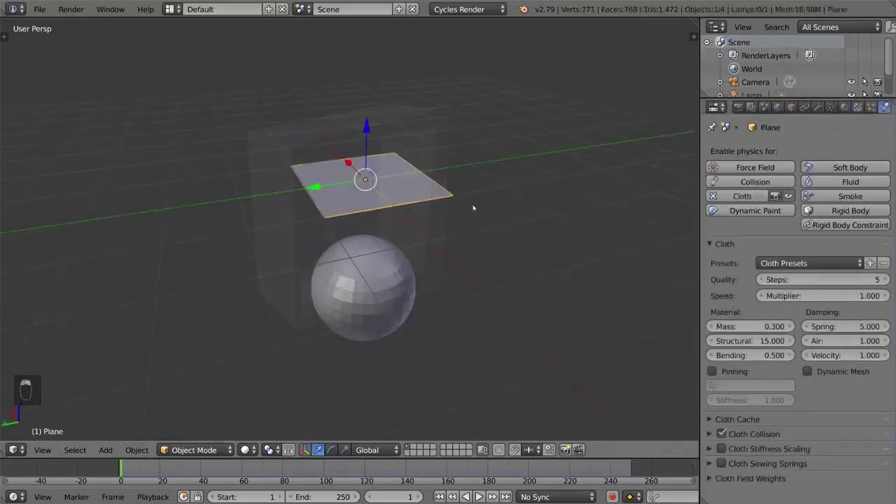
{"action": "key", "text": "alt+a"}
{"action": "mouse_move", "coordinate": [484, 242]}
{"action": "middle_mouse_down"}
{"action": "mouse_move", "coordinate": [476, 286]}
{"action": "mouse_move", "coordinate": [468, 250]}
{"action": "middle_mouse_up"}
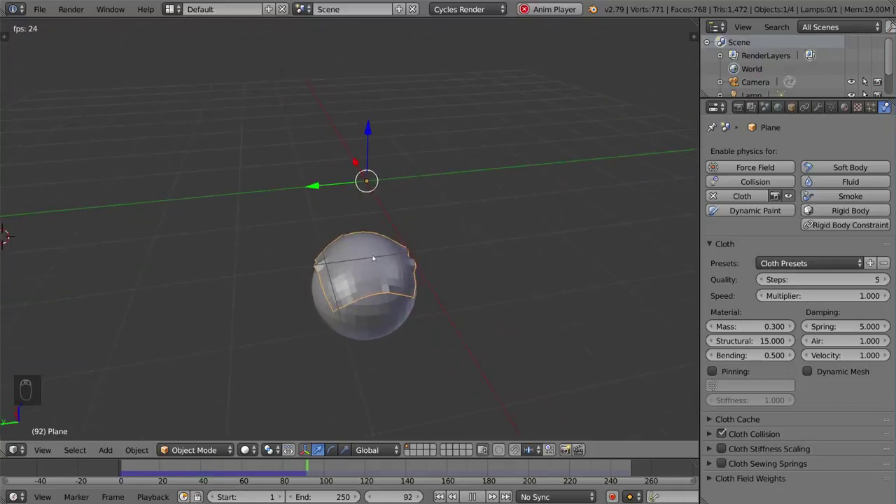
{"action": "key", "text": "Escape"}
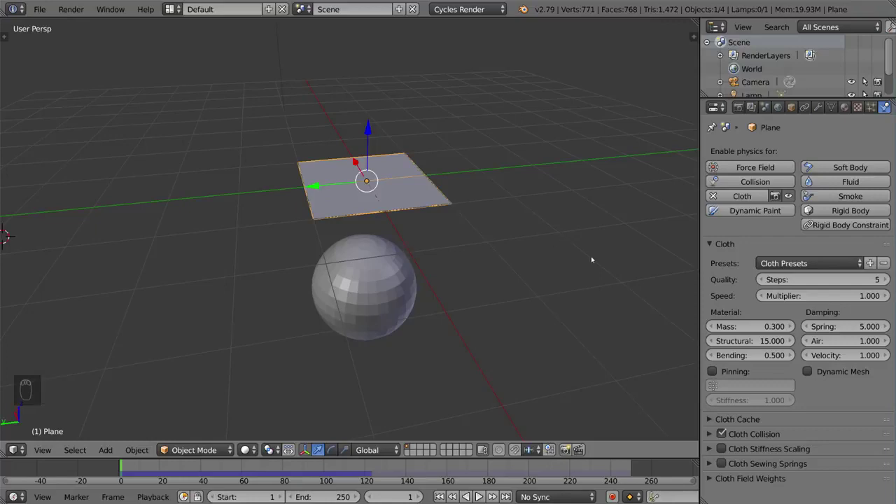
- Create a vertex group on the cloth plane and assign one corner vertex with weight 1.000
{"action": "left_click", "coordinate": [830, 107]}
{"action": "middle_click_drag", "start_coordinate": [558, 256], "coordinate": [511, 186]}
{"action": "key", "text": "Tab"}
{"action": "right_click", "coordinate": [397, 142]}
{"action": "left_click", "coordinate": [883, 257]}
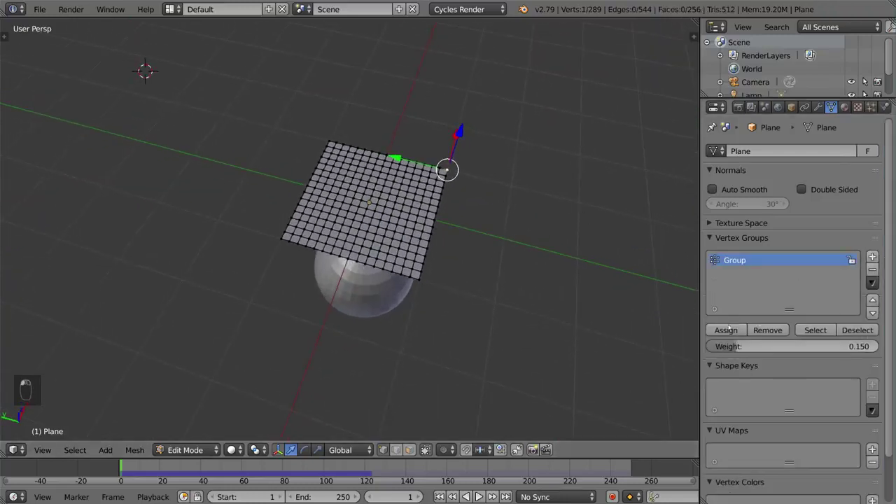
{"action": "left_click", "coordinate": [725, 330]}
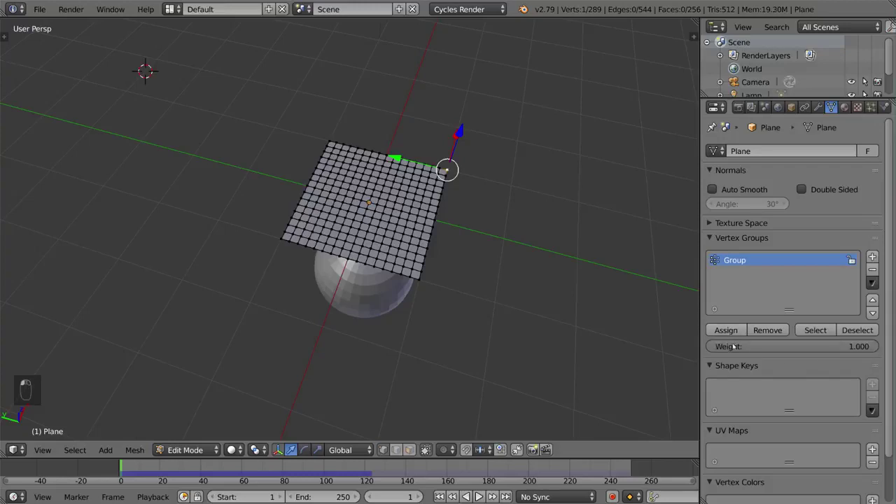
- Rename the plane's vertex group to Pinning and return to object mode
{"action": "double_click", "coordinate": [742, 262]}
{"action": "type", "text": "Pinning"}
{"action": "key", "text": "Tab"}
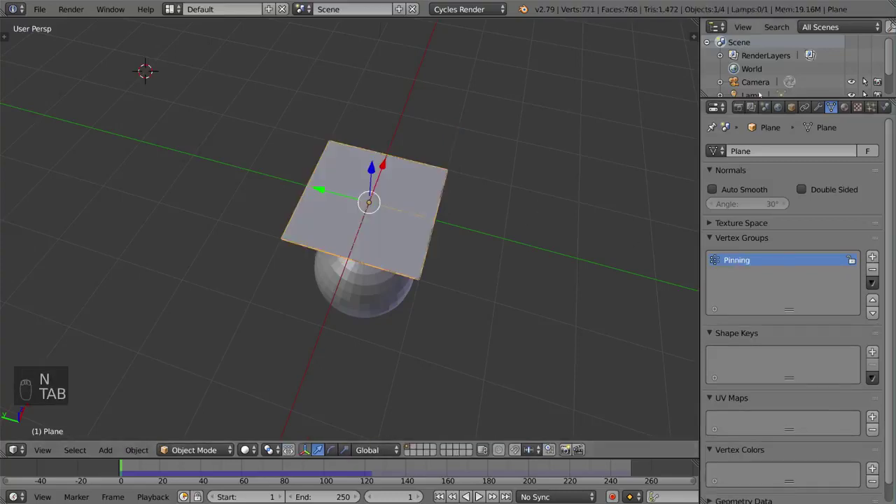
- Enable pinning in the plane's cloth physics, using the Pinning vertex group
{"action": "left_click", "coordinate": [885, 107]}
{"action": "left_click", "coordinate": [742, 196]}
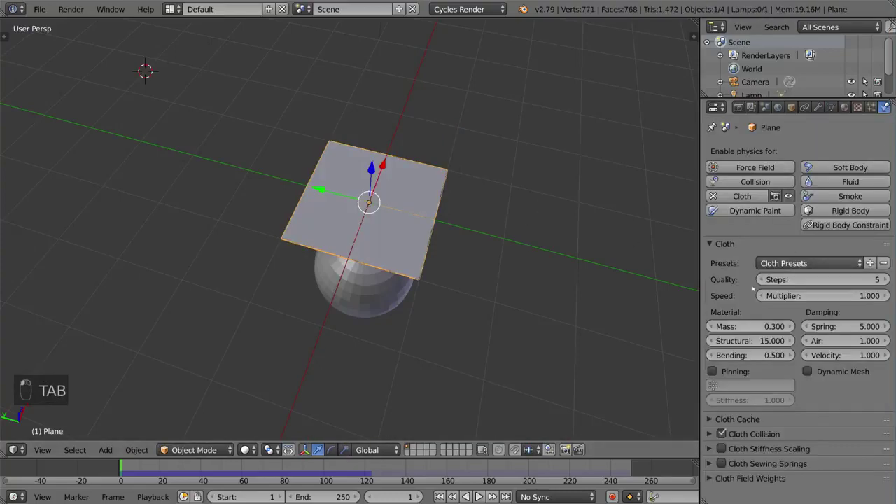
{"action": "left_click", "coordinate": [712, 371]}
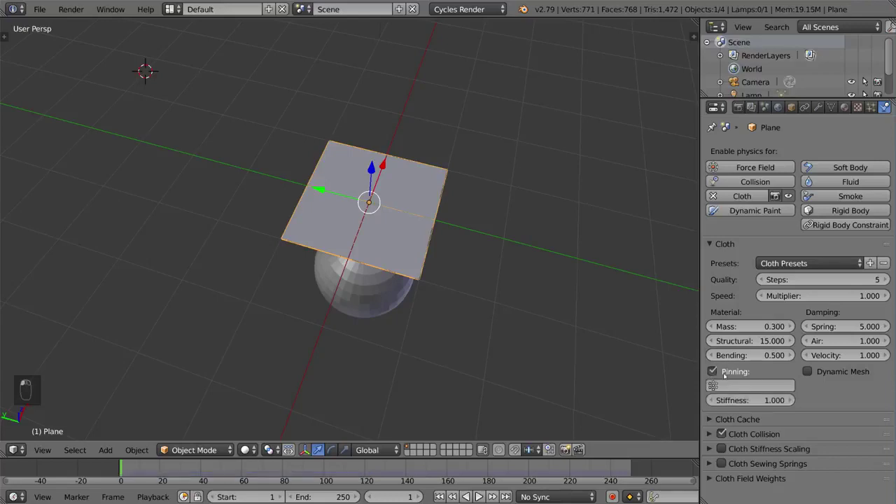
{"action": "left_click", "coordinate": [745, 386]}
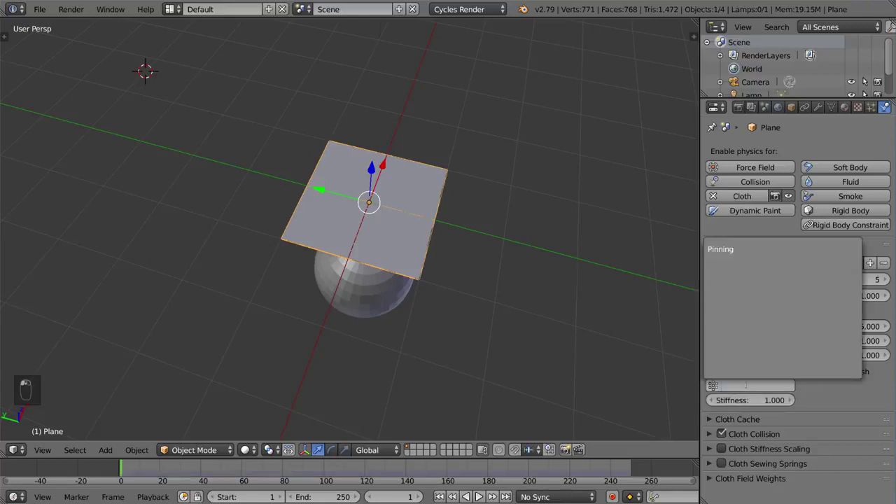
{"action": "left_click", "coordinate": [724, 249]}
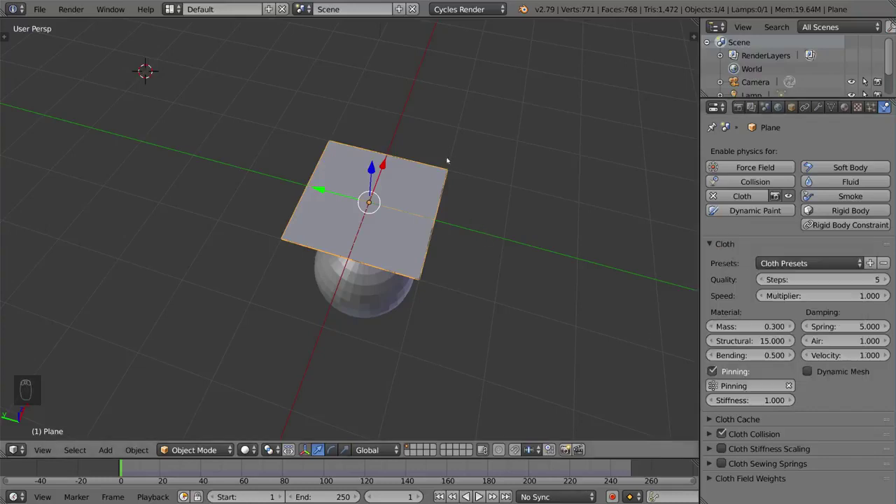
- Play the cloth simulation with the single pinned corner, and return to the start of the timeline
{"action": "middle_click_drag", "start_coordinate": [497, 253], "coordinate": [412, 165]}
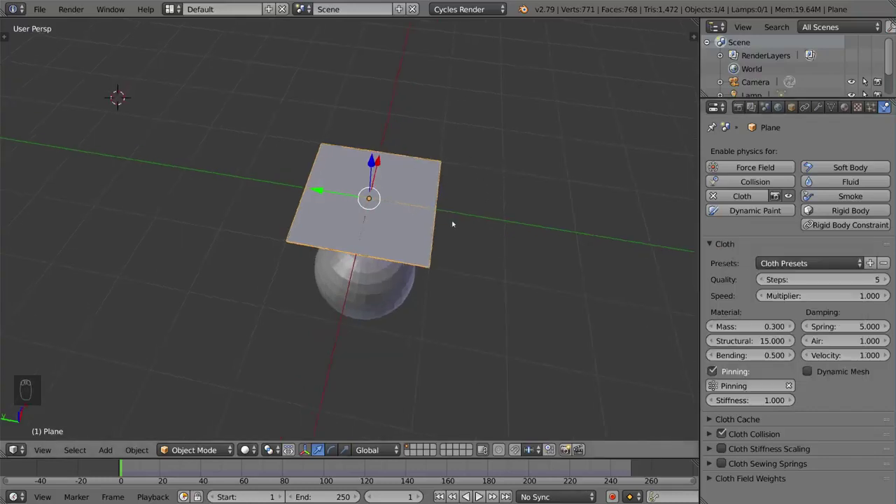
{"action": "middle_click_drag", "start_coordinate": [452, 224], "coordinate": [404, 195]}
{"action": "middle_click_drag", "start_coordinate": [544, 180], "coordinate": [494, 221]}
{"action": "key", "text": "alt+a"}
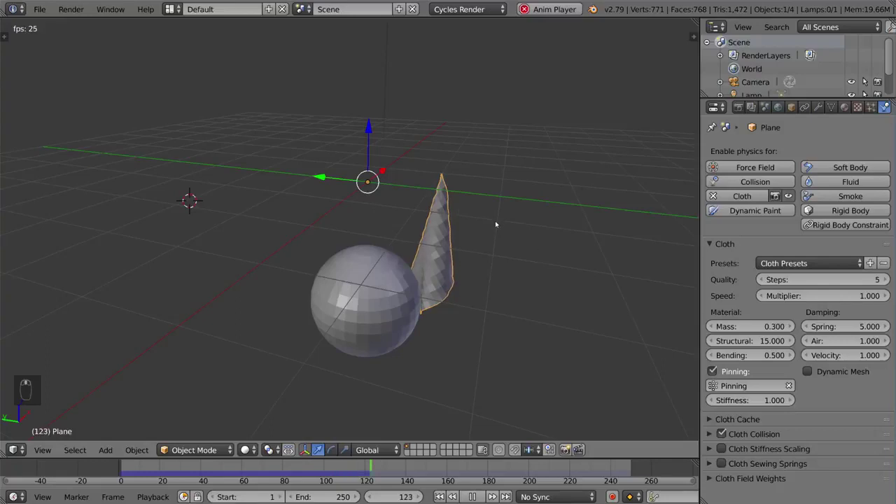
{"action": "key", "text": "alt+a"}
{"action": "left_click", "coordinate": [112, 472]}
- Assign all vertices along one edge of the plane to the Pinning group with weight 1.000, and leave edit mode
{"action": "key", "text": "Tab"}
{"action": "middle_click_drag", "start_coordinate": [423, 185], "coordinate": [446, 255]}
{"action": "right_click", "coordinate": [439, 198], "text": "alt"}
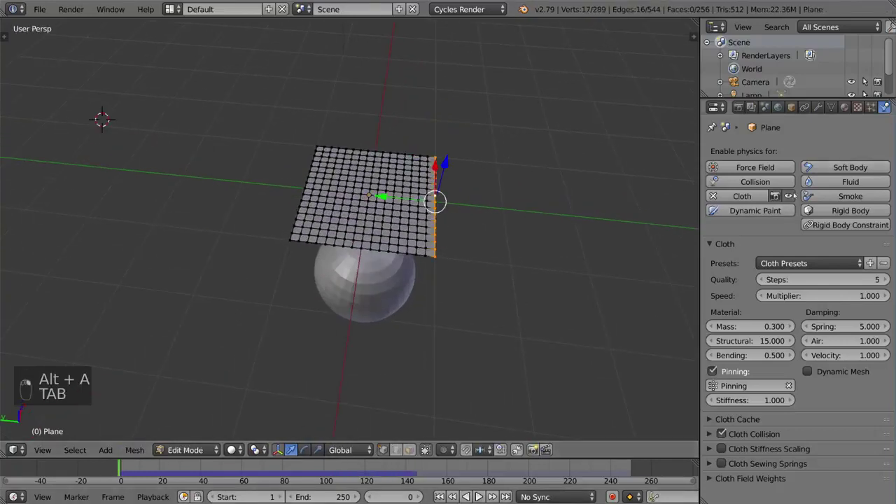
{"action": "left_click", "coordinate": [831, 106]}
{"action": "left_click", "coordinate": [728, 330]}
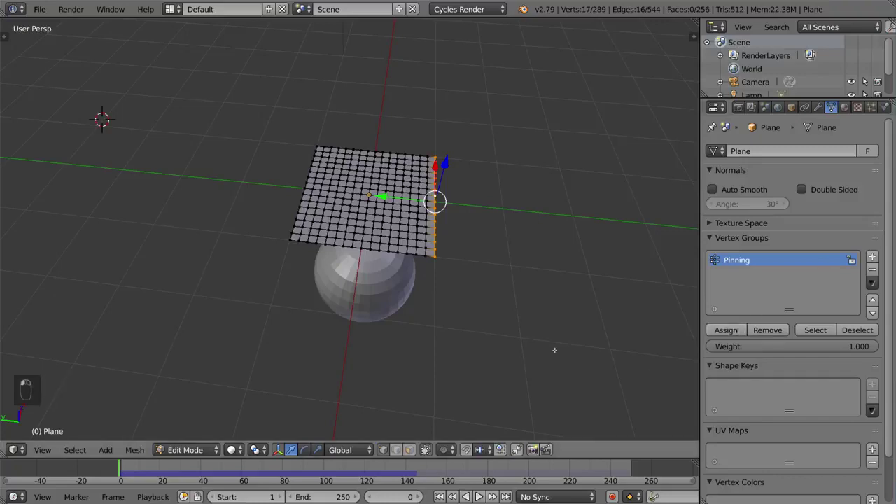
{"action": "key", "text": "Tab"}
- Play the simulation of the cloth pinned along one edge from the start, viewing it from another side
{"action": "key", "text": "alt+a"}
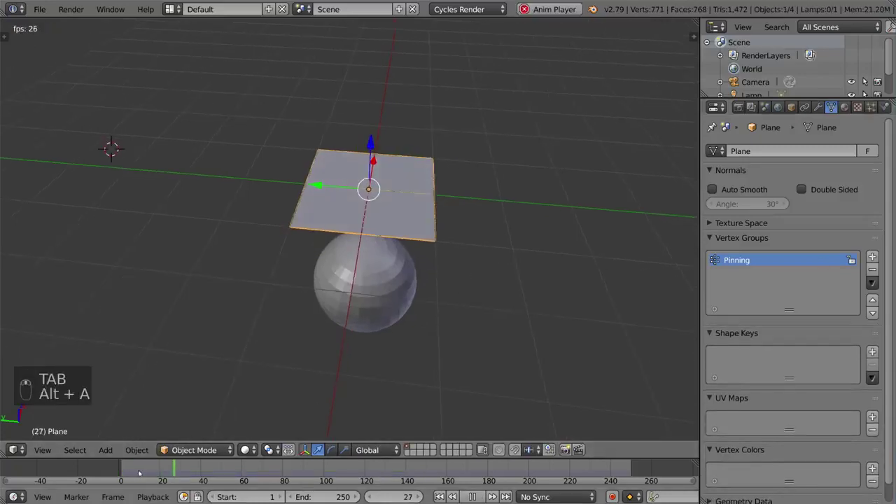
{"action": "key", "text": "alt+a"}
{"action": "left_click", "coordinate": [106, 474]}
{"action": "key", "text": "alt+a"}
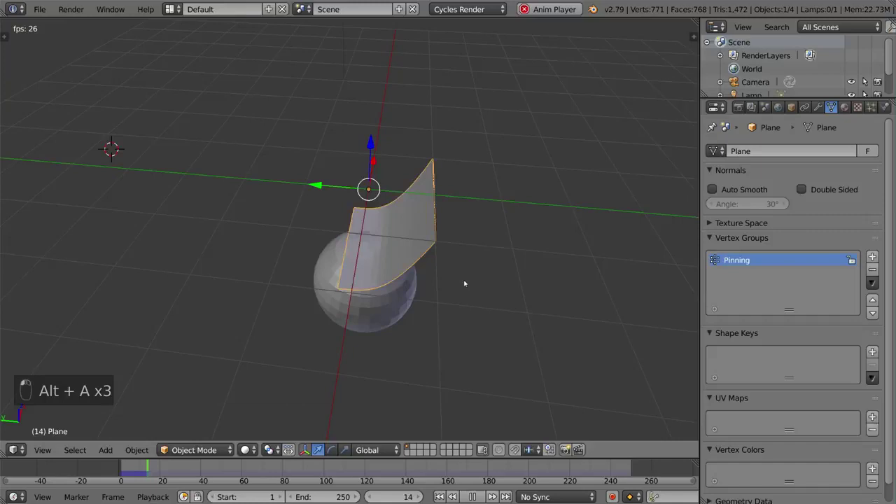
{"action": "middle_click_drag", "start_coordinate": [466, 280], "coordinate": [462, 177]}
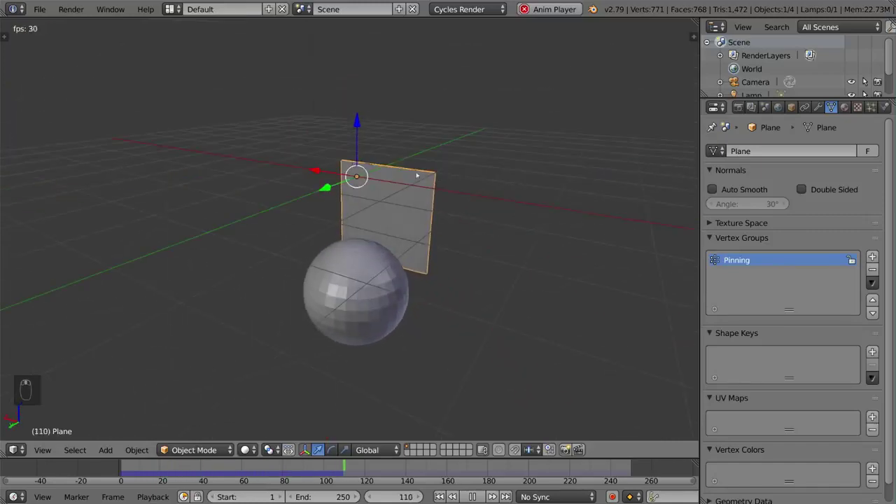
{"action": "key", "text": "Escape"}
- Assign three separate inner vertices of the plane to the Pinning group with weight 1.000, and leave edit mode
{"action": "middle_click_drag", "start_coordinate": [467, 219], "coordinate": [438, 231]}
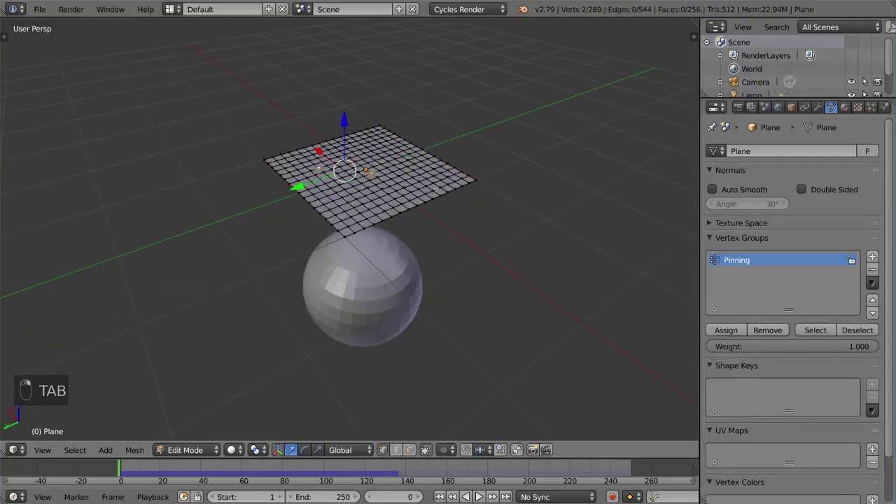
{"action": "left_click", "coordinate": [726, 330]}
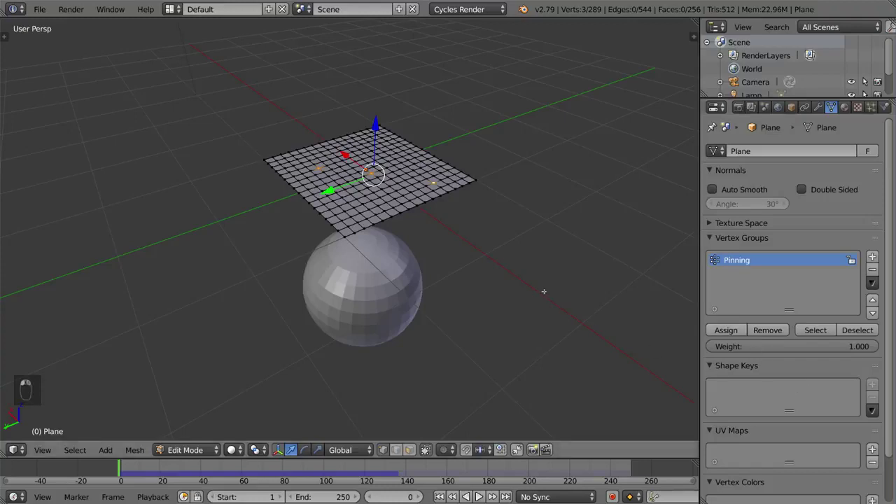
{"action": "key", "text": "Tab"}
- Play the simulation with the three extra inner vertices pinned, and return to the start of the timeline
{"action": "middle_click_drag", "start_coordinate": [574, 329], "coordinate": [518, 280]}
{"action": "key", "text": "alt+a"}
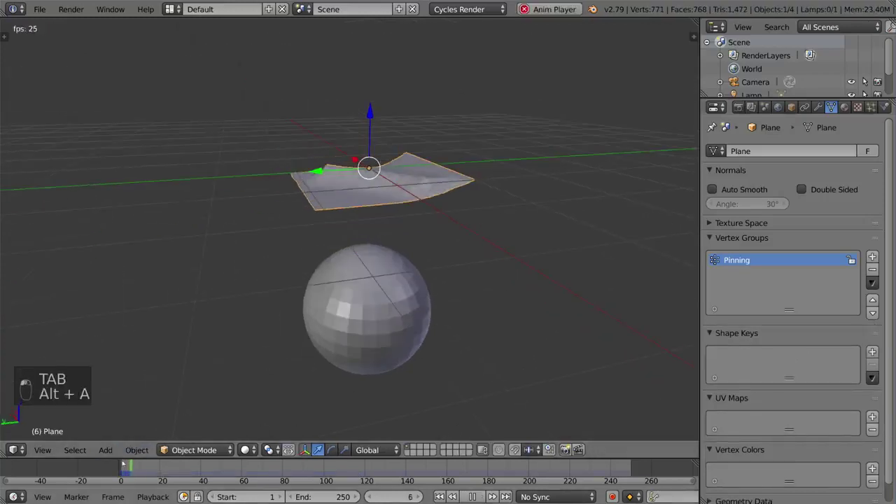
{"action": "middle_click_drag", "start_coordinate": [256, 399], "coordinate": [259, 420]}
{"action": "key", "text": "alt+a"}
{"action": "left_click", "coordinate": [121, 467]}
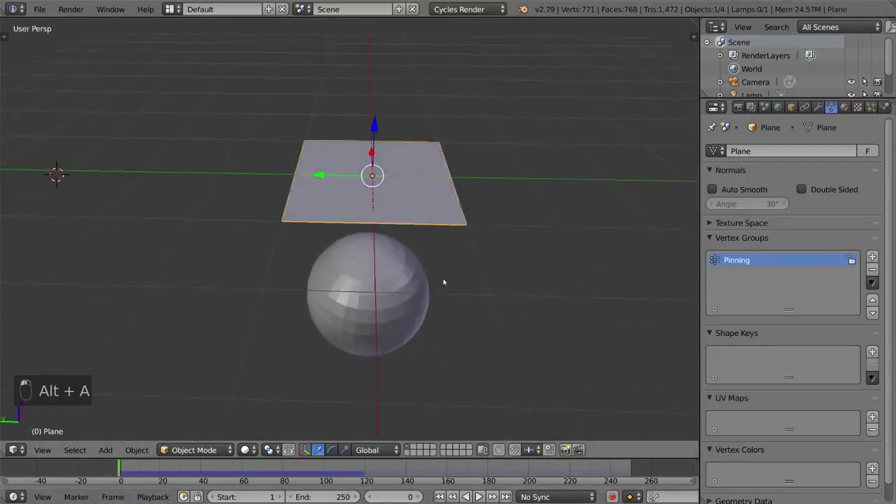
- Reassign the three inner vertices to the Pinning group with weight 0.500, and return to object mode
{"action": "middle_click_drag", "start_coordinate": [444, 280], "coordinate": [518, 244]}
{"action": "key", "text": "Tab"}
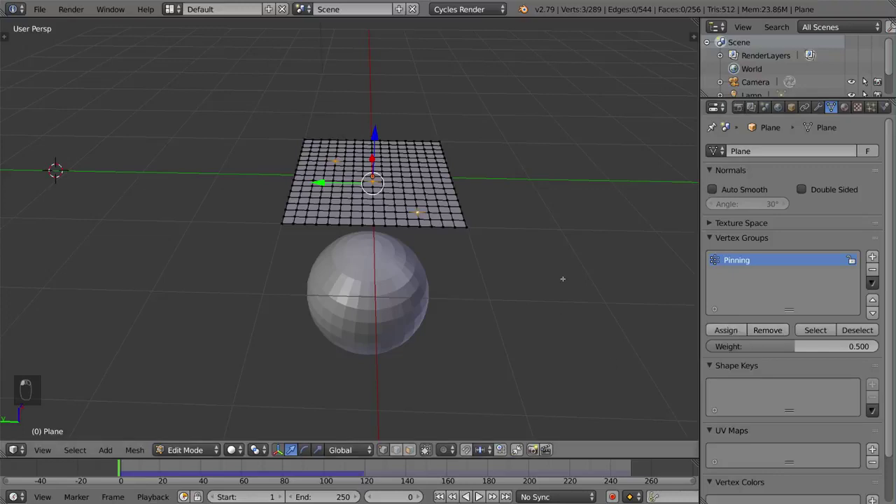
{"action": "key", "text": "Tab"}
- Play the simulation with the half-weighted inner vertices, and examine how the cloth hangs from different angles
{"action": "middle_click_drag", "start_coordinate": [520, 292], "coordinate": [534, 281]}
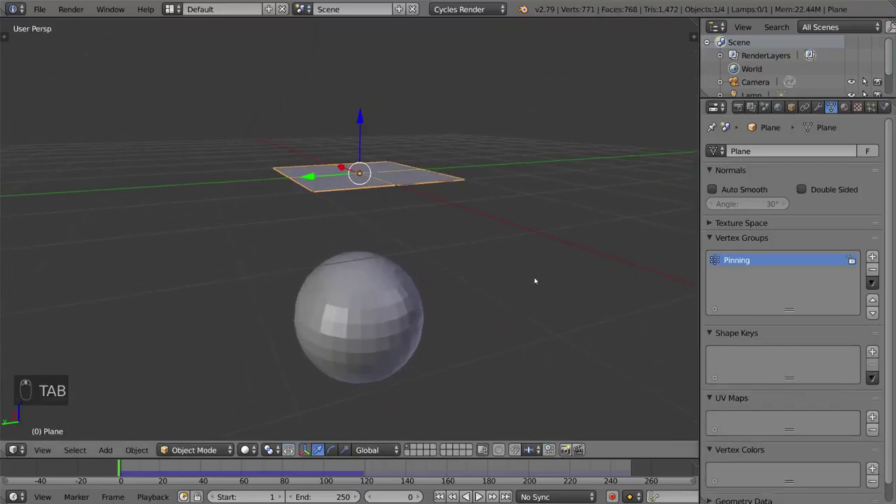
{"action": "key", "text": "alt+a"}
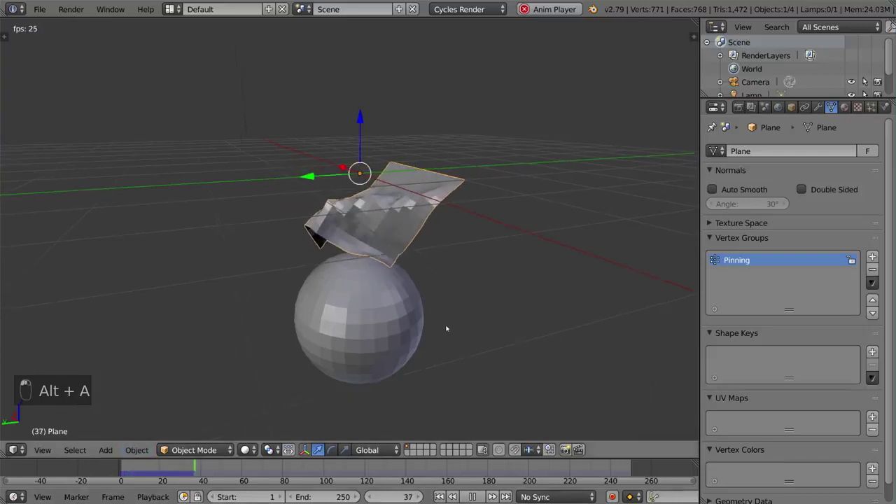
{"action": "middle_click_drag", "start_coordinate": [446, 326], "coordinate": [529, 262]}
{"action": "scroll", "coordinate": [433, 322], "scroll_direction": "up", "scroll_amount": 3}
{"action": "scroll", "coordinate": [472, 336], "scroll_direction": "down", "scroll_amount": 5}
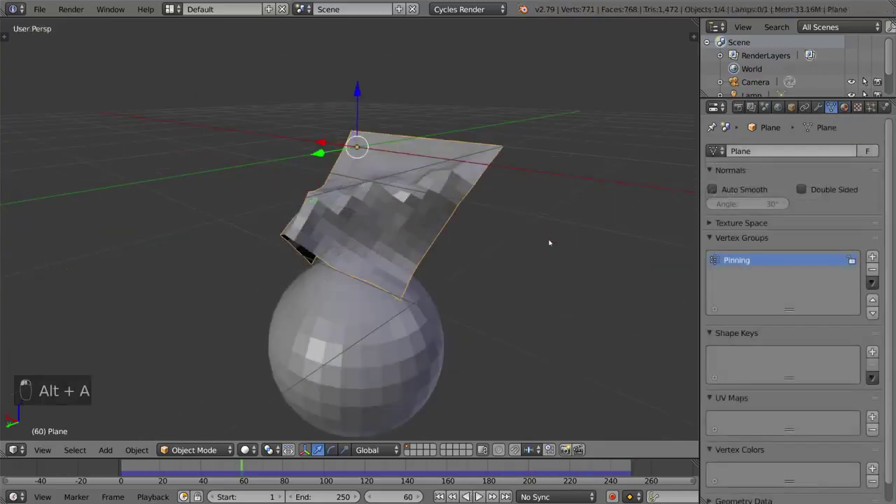
{"action": "middle_click_drag", "start_coordinate": [550, 241], "coordinate": [512, 236]}
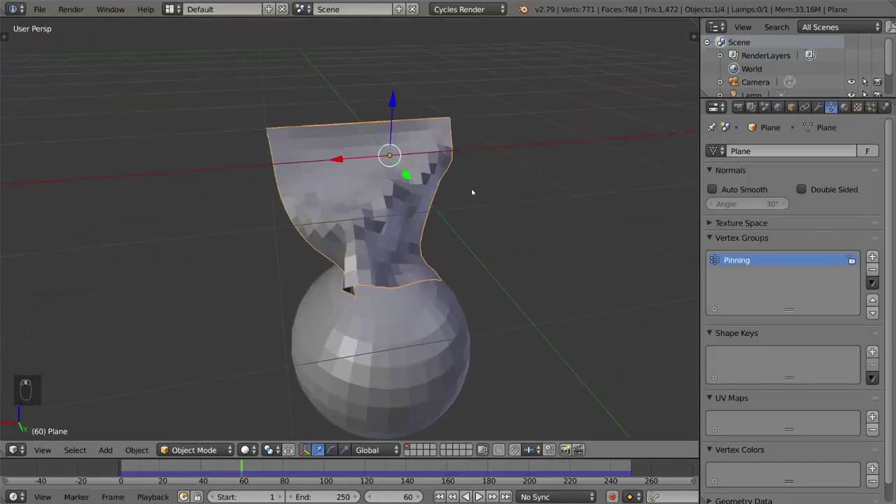
- Weight-paint a full-strength strip of the Pinning group beside the cloth's pinned edge, and return to object mode
{"action": "key", "text": "ctrl+Tab"}
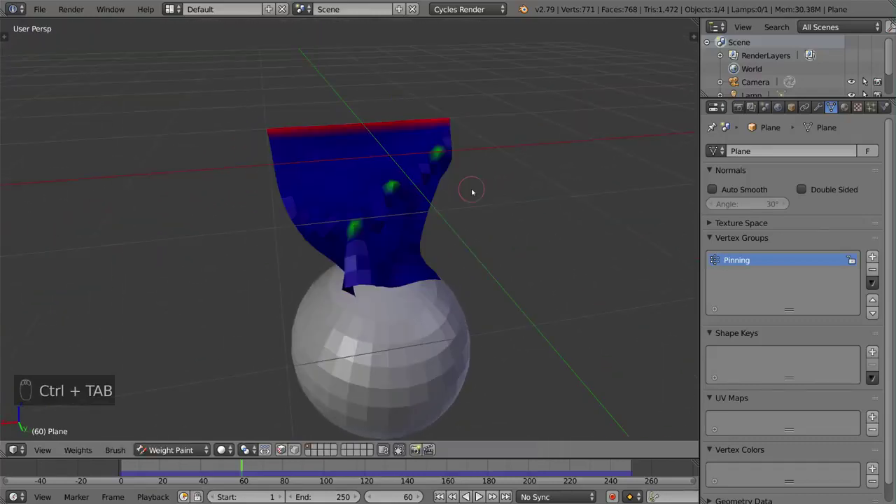
{"action": "middle_click_drag", "start_coordinate": [449, 212], "coordinate": [348, 175]}
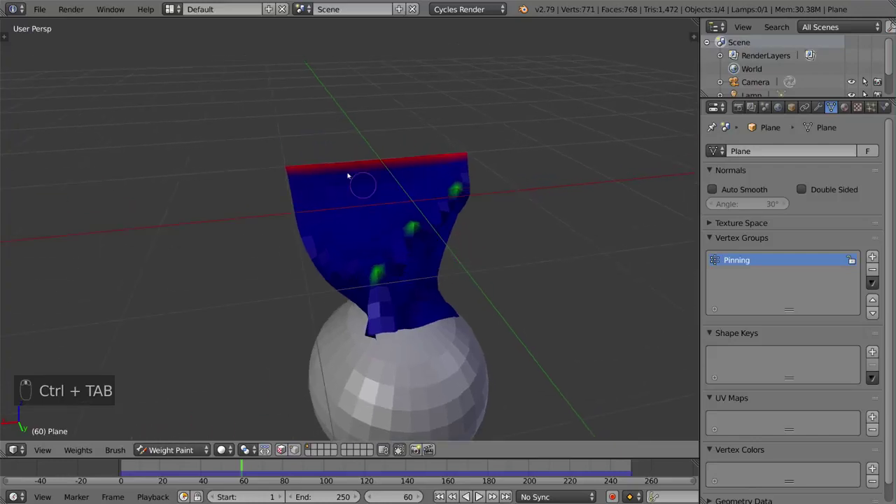
{"action": "mouse_move", "coordinate": [293, 181]}
{"action": "left_mouse_down"}
{"action": "mouse_move", "coordinate": [516, 156]}
{"action": "mouse_move", "coordinate": [295, 201]}
{"action": "left_mouse_up"}
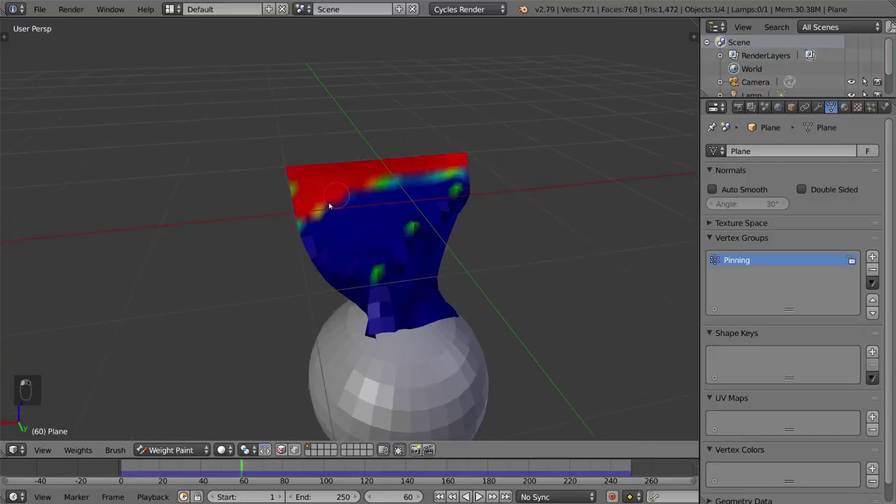
{"action": "key", "text": "ctrl+Tab"}
- Play the simulation with the painted weights, and inspect the widened pinned strip up close
{"action": "key", "text": "alt+a"}
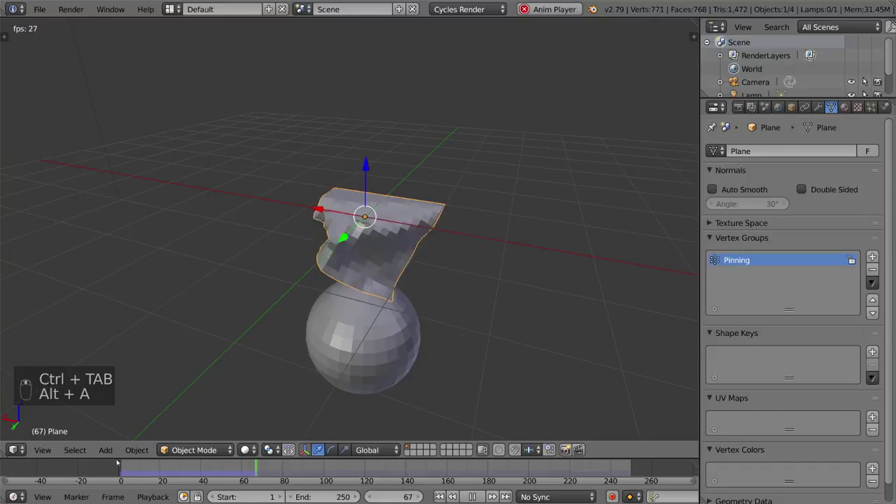
{"action": "middle_click_drag", "start_coordinate": [440, 262], "coordinate": [336, 150]}
{"action": "scroll", "coordinate": [336, 149], "scroll_direction": "up", "scroll_amount": 3}
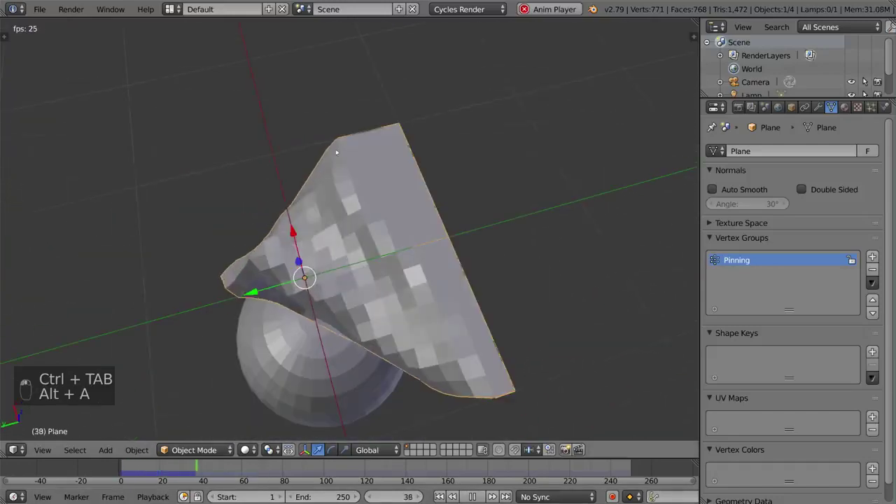
{"action": "middle_click_drag", "start_coordinate": [419, 227], "coordinate": [548, 182]}
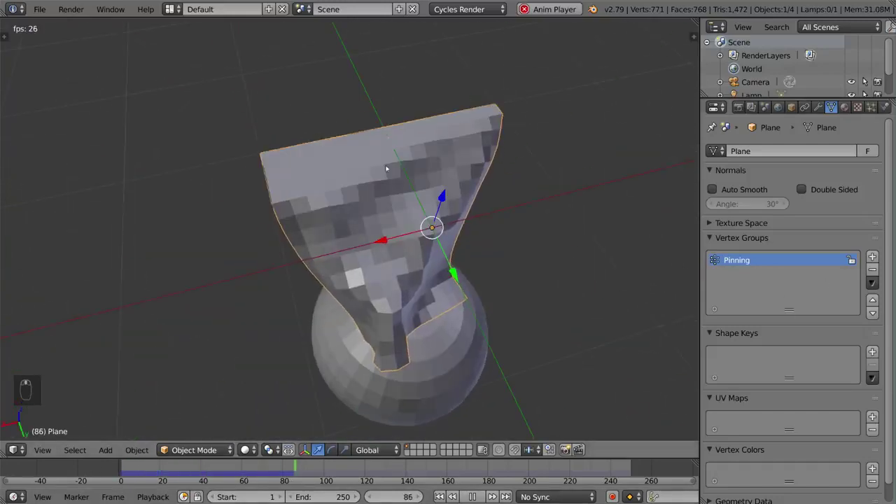
{"action": "middle_click_drag", "start_coordinate": [386, 168], "coordinate": [427, 133]}
- Add a second vertex group to the plane, and stop the playback
{"action": "left_click", "coordinate": [872, 257]}
{"action": "scroll", "coordinate": [483, 280], "scroll_direction": "down", "scroll_amount": 3}
{"action": "middle_click_drag", "start_coordinate": [483, 280], "coordinate": [486, 239]}
{"action": "key", "text": "alt+a"}
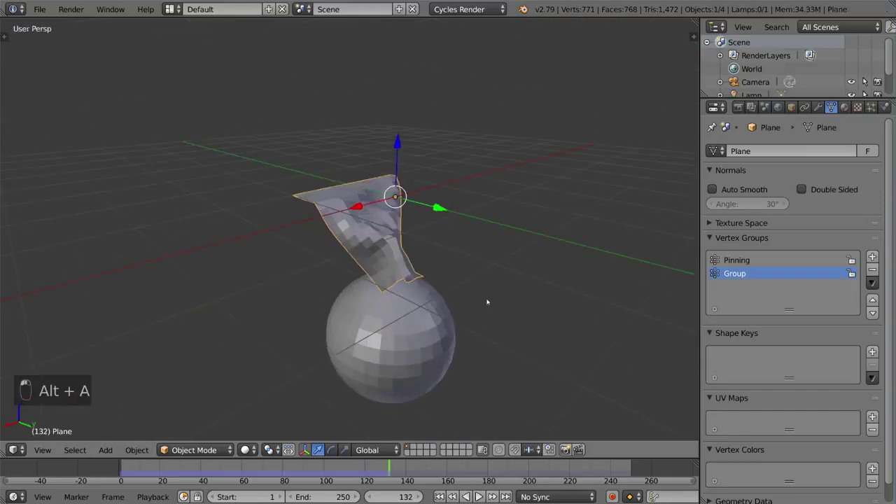
- Weight-paint the new vertex group on the cloth, return to object mode and restart the playback
{"action": "mouse_move", "coordinate": [456, 300]}
{"action": "middle_mouse_down", "text": "shift"}
{"action": "mouse_move", "coordinate": [452, 268]}
{"action": "mouse_move", "coordinate": [401, 257]}
{"action": "middle_mouse_up", "text": "shift"}
{"action": "key", "text": "ctrl+Tab"}
{"action": "mouse_move", "coordinate": [531, 189]}
{"action": "middle_mouse_down"}
{"action": "mouse_move", "coordinate": [474, 210]}
{"action": "mouse_move", "coordinate": [580, 162]}
{"action": "mouse_move", "coordinate": [567, 240]}
{"action": "mouse_move", "coordinate": [501, 229]}
{"action": "mouse_move", "coordinate": [266, 413]}
{"action": "middle_mouse_up"}
{"action": "key", "text": "alt+a"}
{"action": "key", "text": "ctrl+Tab"}
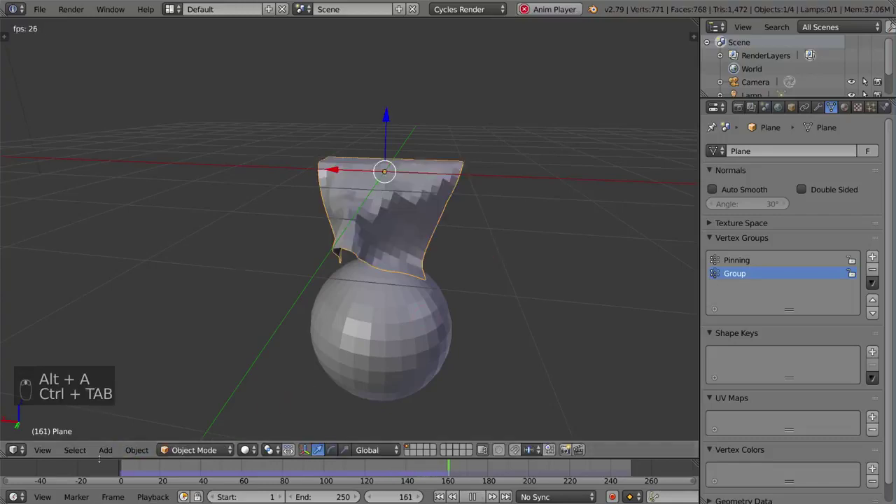
- Set the cloth's pinning vertex group to Group
{"action": "middle_click_drag", "start_coordinate": [328, 312], "coordinate": [555, 214]}
{"action": "left_click", "coordinate": [884, 106]}
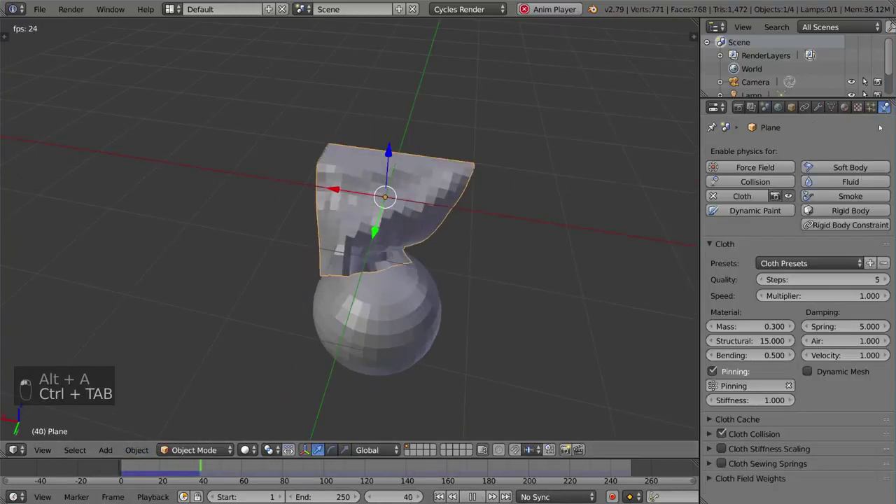
{"action": "left_click", "coordinate": [734, 386]}
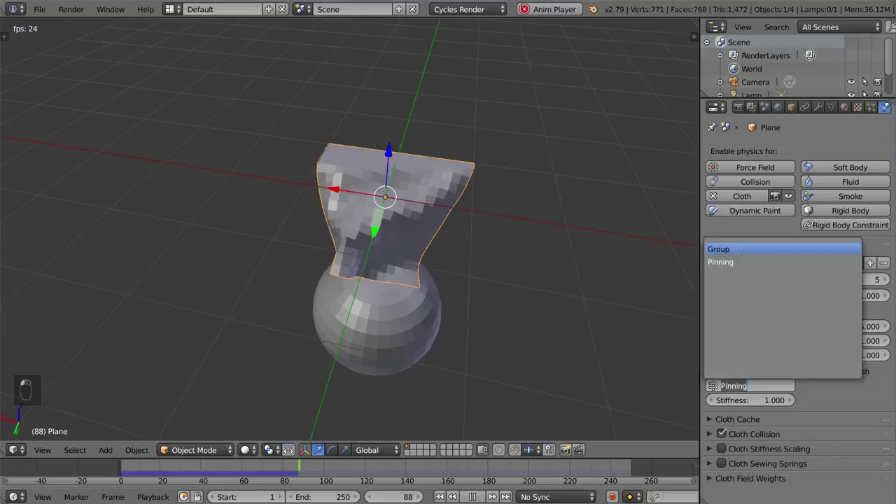
{"action": "left_click", "coordinate": [739, 248]}
- Play the simulation pinned by the new group from the first frame, and stop it
{"action": "key", "text": "shift+Left"}
{"action": "middle_click_drag", "start_coordinate": [189, 385], "coordinate": [496, 278]}
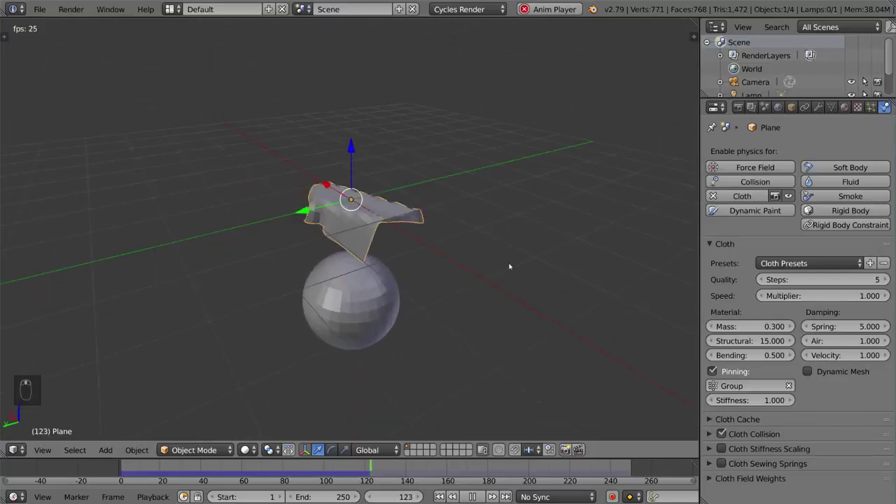
{"action": "key", "text": "alt+a"}
- Delete the cloth plane and the sphere, and add a new plane at the world origin
{"action": "key", "text": "x"}
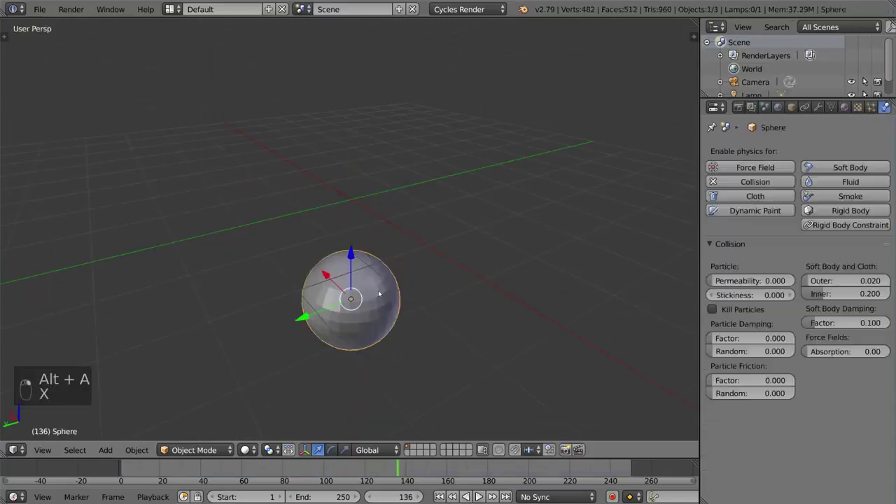
{"action": "key", "text": "x"}
{"action": "key", "text": "shift+a"}
{"action": "mouse_move", "coordinate": [371, 254]}
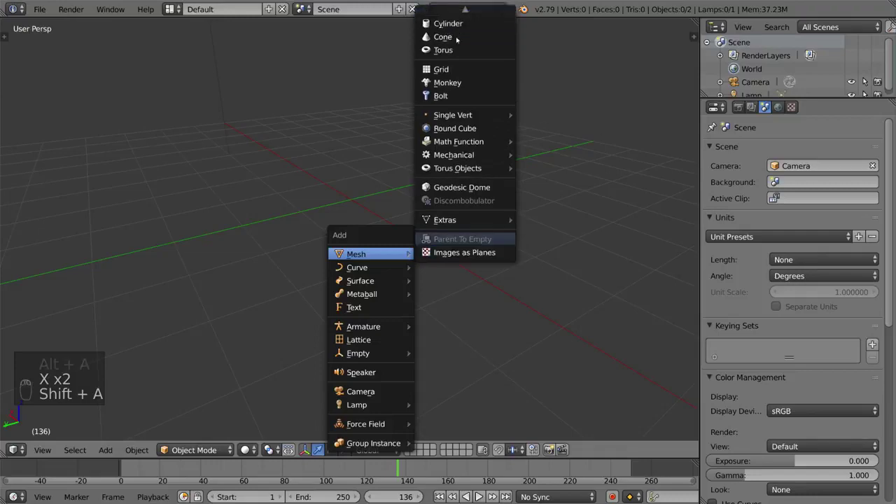
{"action": "scroll", "coordinate": [454, 25], "scroll_direction": "up", "scroll_amount": 4}
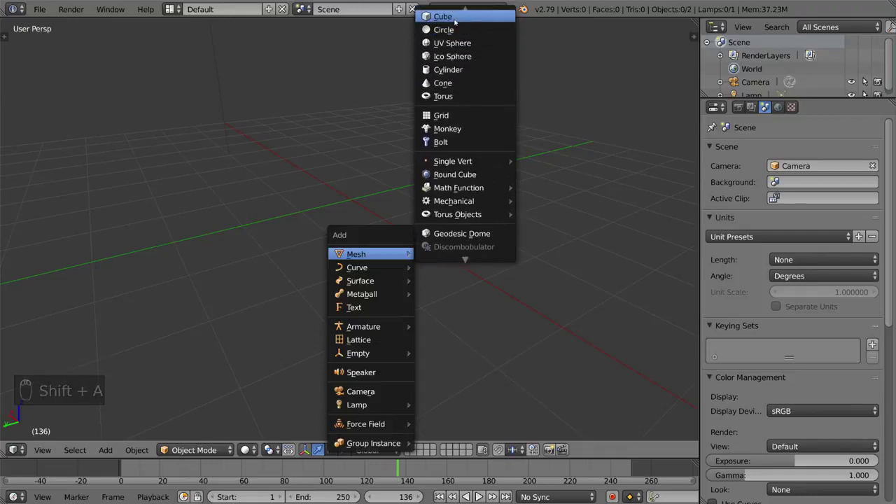
{"action": "left_click", "coordinate": [443, 17]}
{"action": "key", "text": "alt+g"}
- Add a particle system to the new plane and expand its vertex group settings
{"action": "left_click", "coordinate": [822, 195]}
{"action": "scroll", "coordinate": [836, 273], "scroll_direction": "down", "scroll_amount": 10}
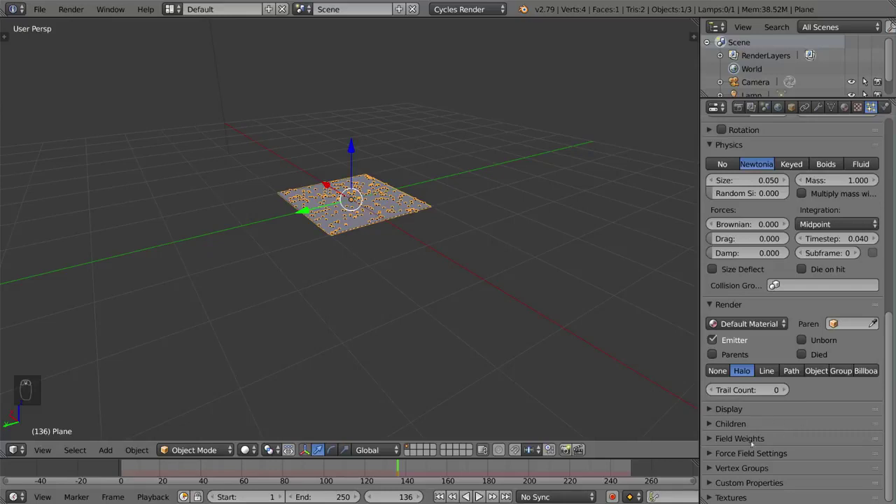
{"action": "left_click", "coordinate": [764, 469]}
{"action": "scroll", "coordinate": [764, 469], "scroll_direction": "down", "scroll_amount": 4}
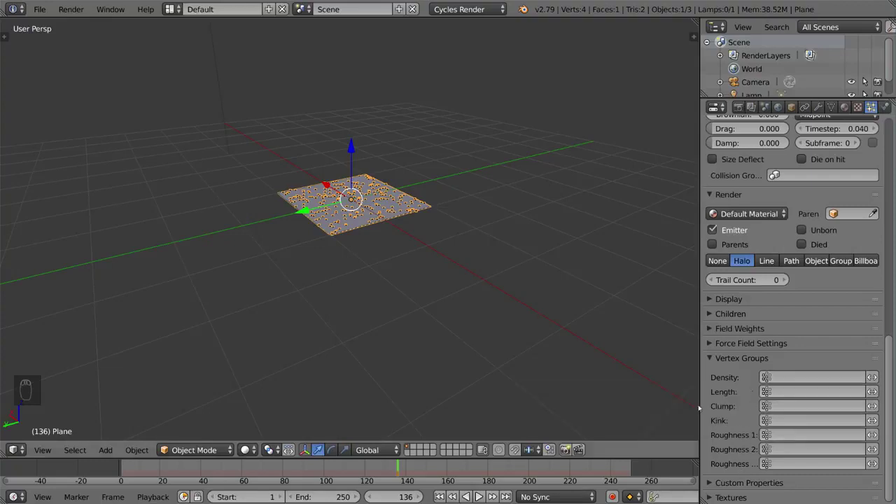
- Create a vertex group on the plane and name it Density
{"action": "middle_click_drag", "start_coordinate": [510, 255], "coordinate": [536, 291]}
{"action": "left_click", "coordinate": [831, 107]}
{"action": "middle_click_drag", "start_coordinate": [518, 191], "coordinate": [536, 245], "text": "shift"}
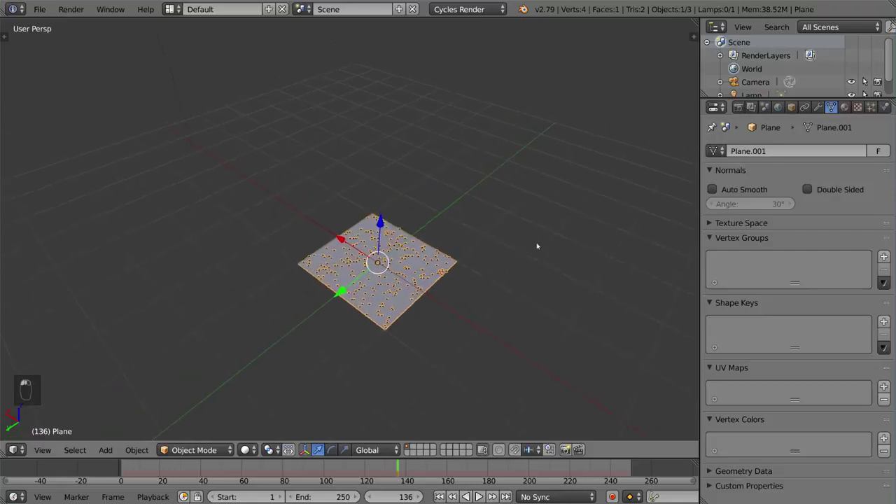
{"action": "scroll", "coordinate": [537, 246], "scroll_direction": "up", "scroll_amount": 2}
{"action": "left_click", "coordinate": [883, 257]}
{"action": "middle_click_drag", "start_coordinate": [553, 314], "coordinate": [533, 259], "text": "shift"}
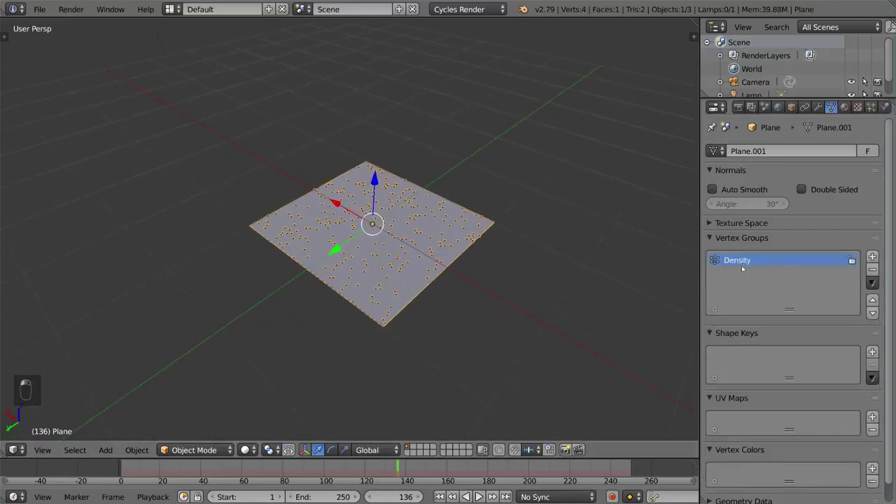
- Subdivide the plane four times in Edit Mode and deselect all of its vertices
{"action": "key", "text": "Tab"}
{"action": "key", "text": "w"}
{"action": "key", "text": "w"}
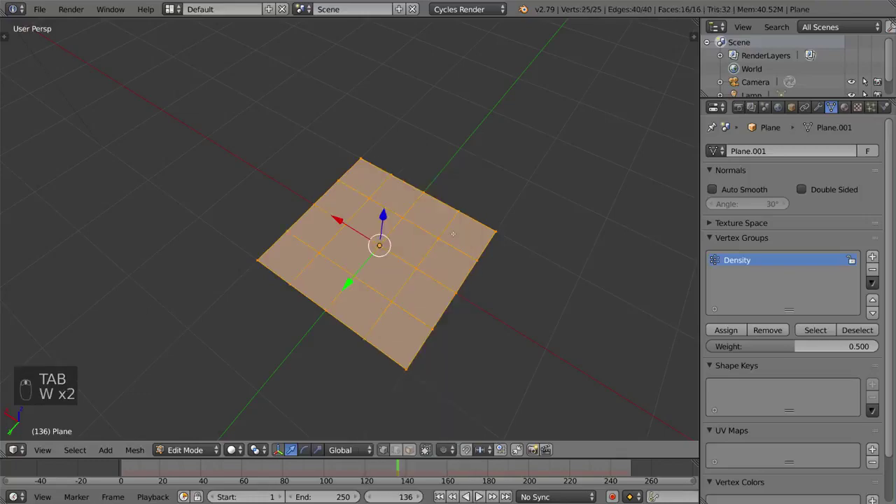
{"action": "key", "text": "w"}
{"action": "left_click", "coordinate": [434, 192]}
{"action": "key", "text": "a"}
{"action": "scroll", "coordinate": [419, 282], "scroll_direction": "up", "scroll_amount": 3}
{"action": "key", "text": "c"}
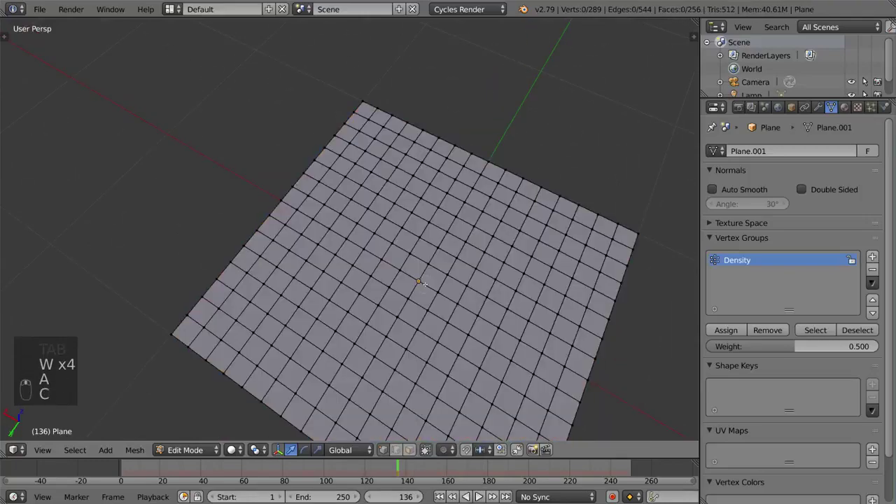
{"action": "left_click_drag", "start_coordinate": [425, 285], "coordinate": [448, 273]}
{"action": "right_click", "coordinate": [448, 273]}
{"action": "scroll", "coordinate": [455, 277], "scroll_direction": "down", "scroll_amount": 5}
{"action": "middle_click_drag", "start_coordinate": [468, 280], "coordinate": [424, 251], "text": "shift"}
{"action": "key", "text": "a"}
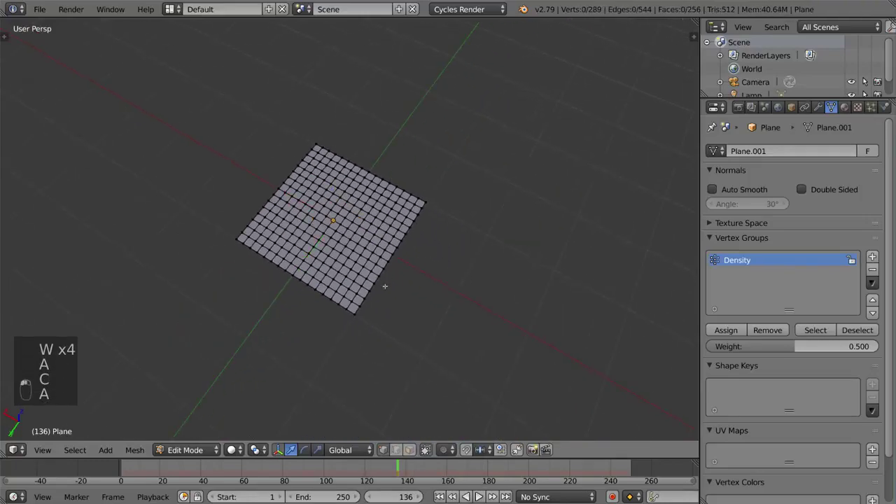
- Circle-select the vertices around the plane's nearest corner, assign them to the Density group and return to Object Mode
{"action": "key", "text": "c"}
{"action": "left_click_drag", "start_coordinate": [364, 283], "coordinate": [343, 300]}
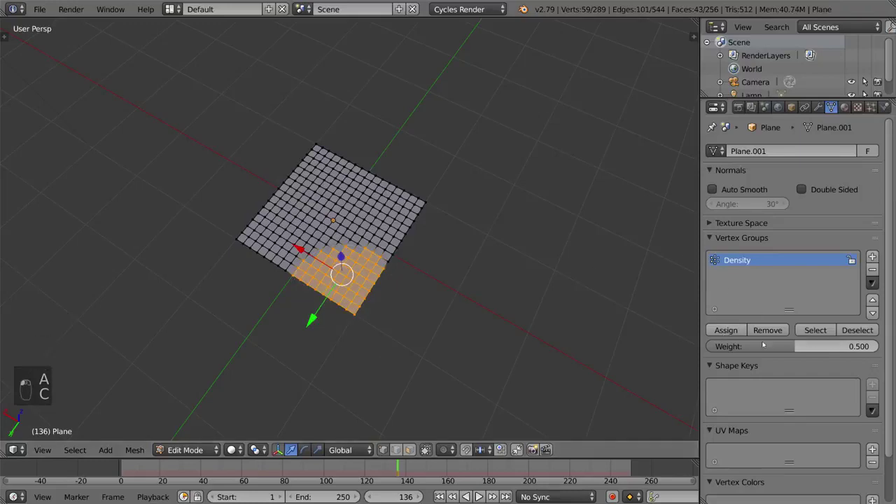
{"action": "left_click", "coordinate": [728, 332]}
{"action": "key", "text": "Tab"}
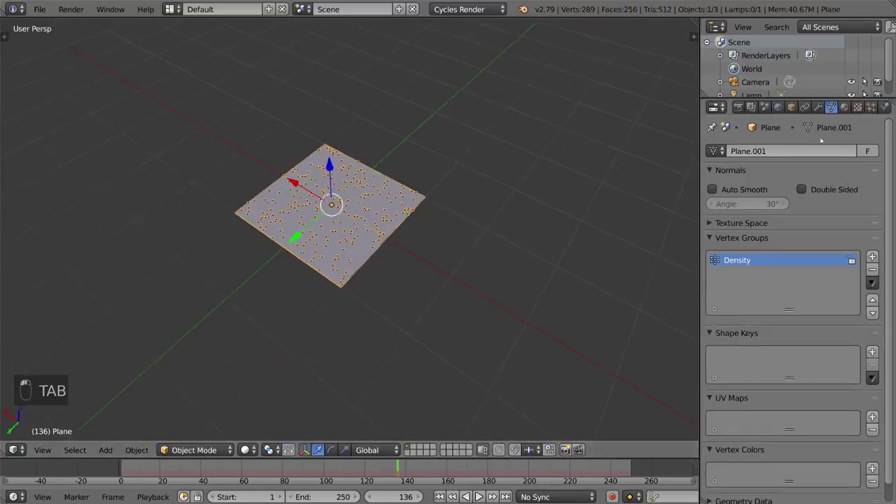
- Set the particle system's density vertex group to Density
{"action": "left_click", "coordinate": [871, 106]}
{"action": "scroll", "coordinate": [751, 397], "scroll_direction": "down", "scroll_amount": 10}
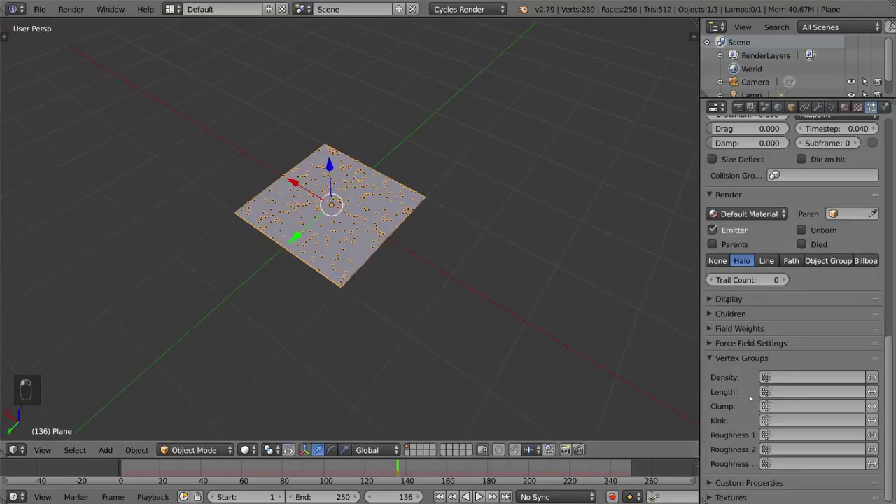
{"action": "left_click", "coordinate": [796, 379]}
{"action": "left_click", "coordinate": [758, 241]}
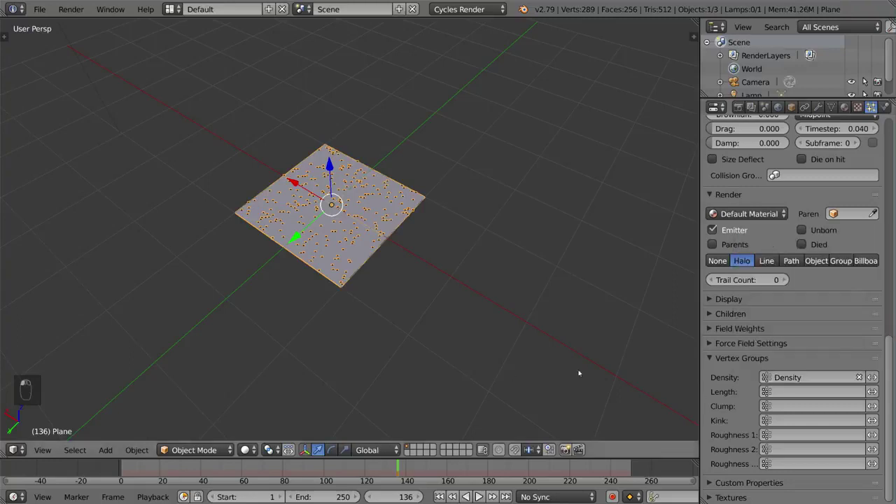
- Inspect the Density group's weights on the plane in Weight Paint mode, and return to Object Mode
{"action": "left_click", "coordinate": [831, 106]}
{"action": "key", "text": "ctrl+Tab"}
{"action": "middle_click_drag", "start_coordinate": [416, 226], "coordinate": [364, 300]}
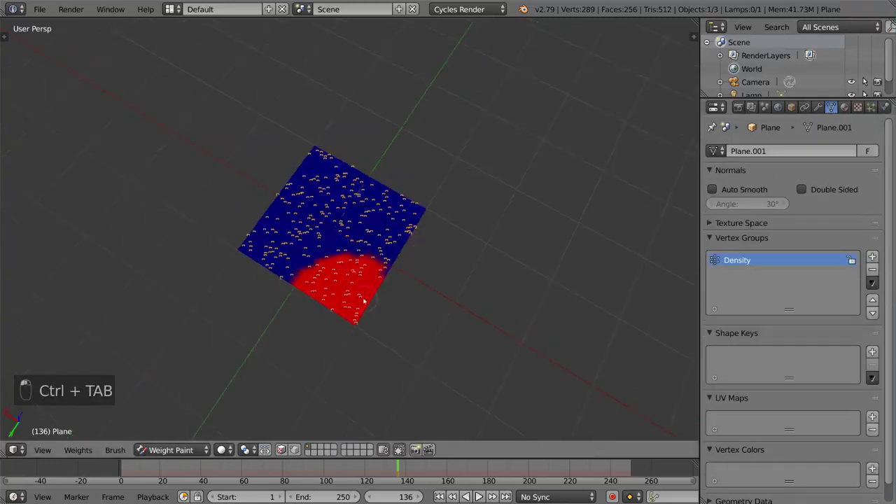
{"action": "key", "text": "ctrl+Tab"}
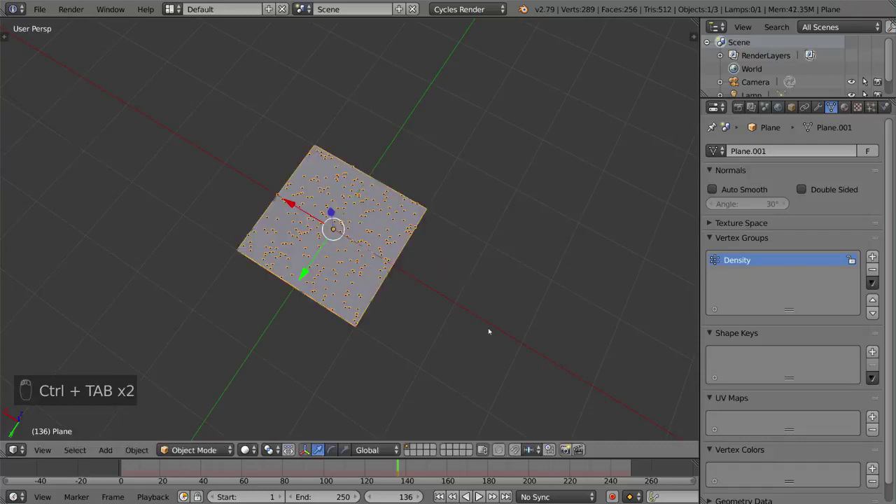
- Play the animation and examine from several angles where the plane emits particles
{"action": "mouse_move", "coordinate": [485, 331]}
{"action": "middle_mouse_down"}
{"action": "mouse_move", "coordinate": [454, 228]}
{"action": "mouse_move", "coordinate": [469, 280]}
{"action": "mouse_move", "coordinate": [498, 272]}
{"action": "middle_mouse_up"}
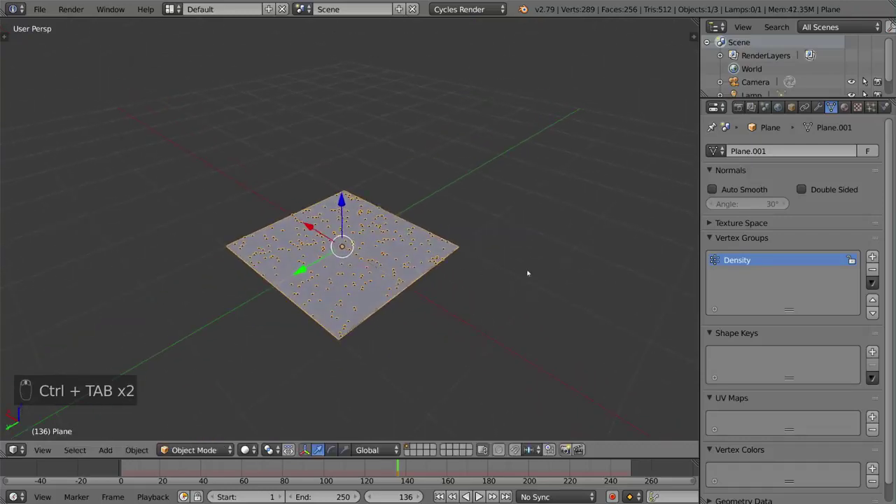
{"action": "key", "text": "alt+a"}
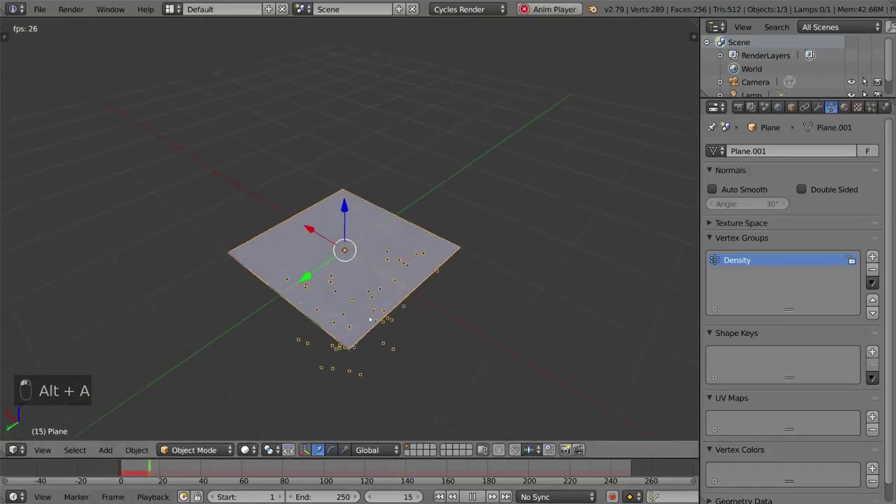
{"action": "middle_click_drag", "start_coordinate": [484, 357], "coordinate": [490, 238]}
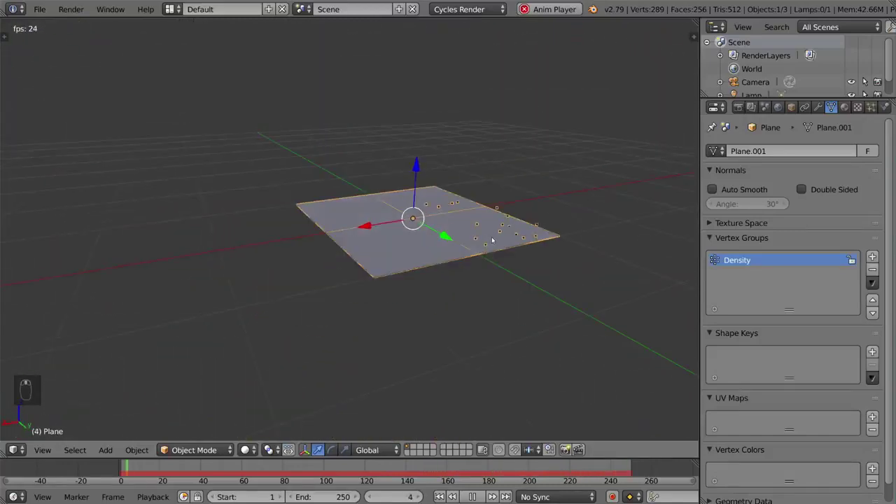